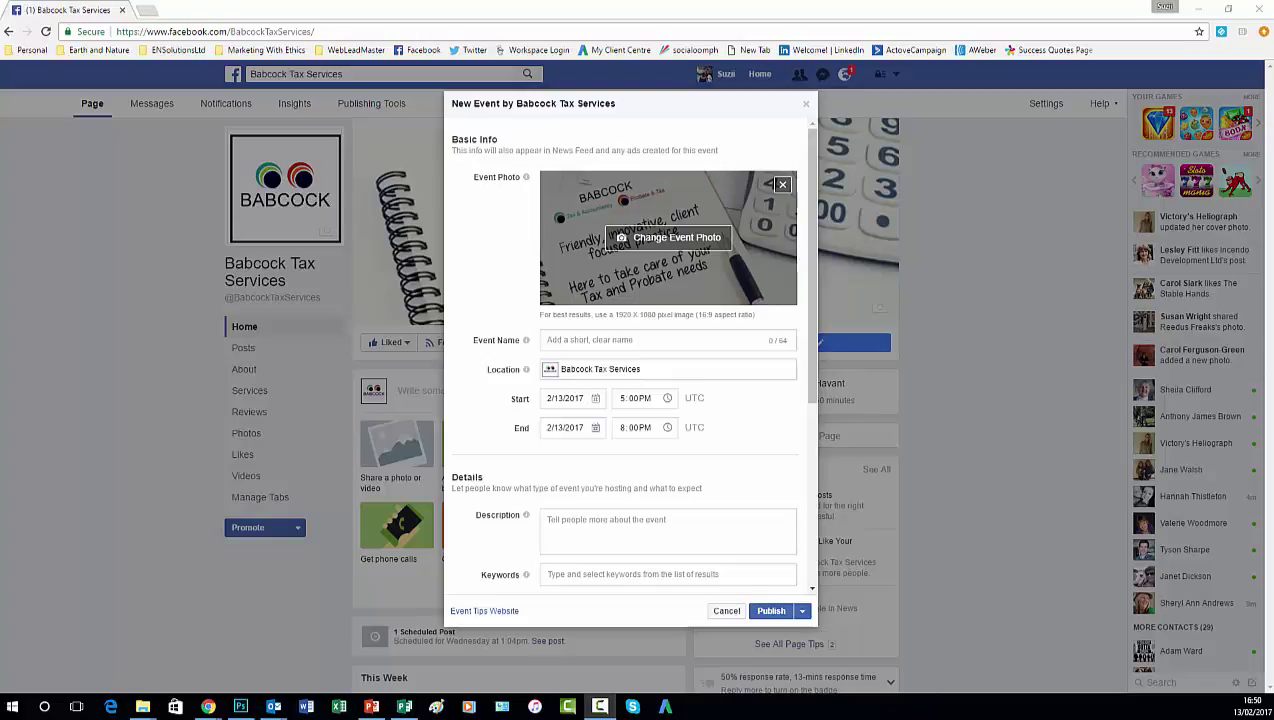
left_click(687, 240)
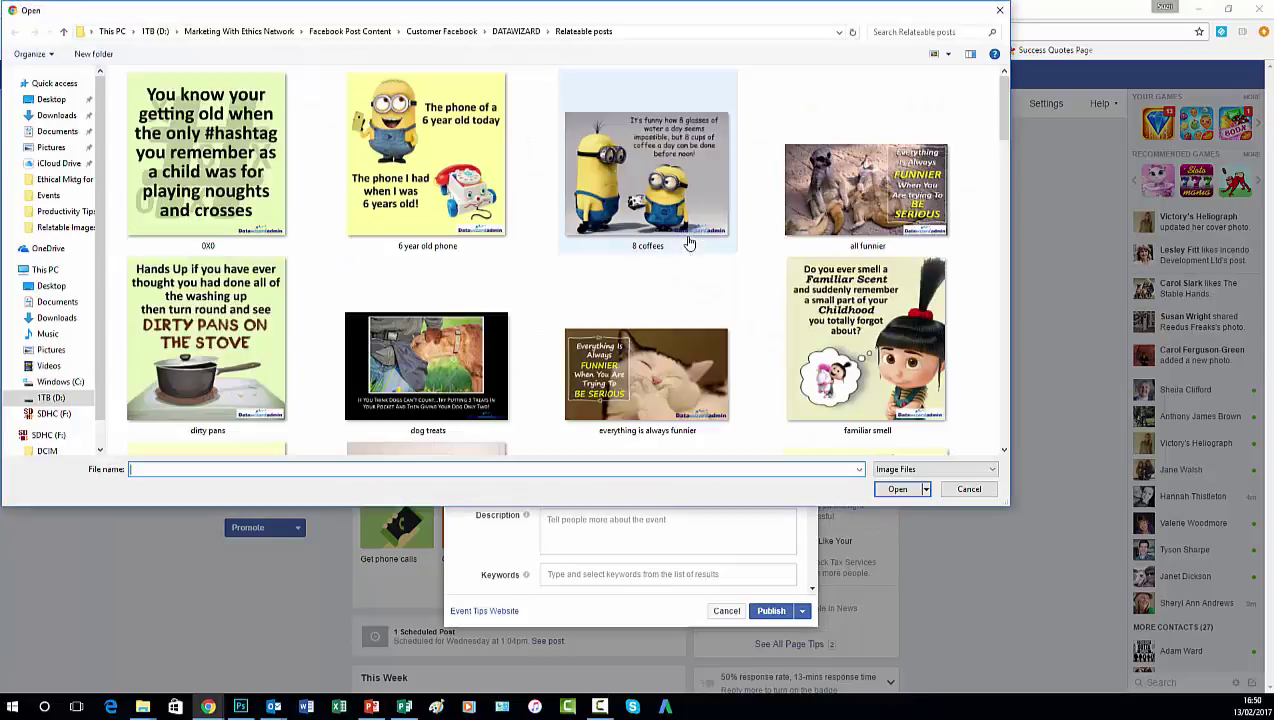
left_click(262, 33)
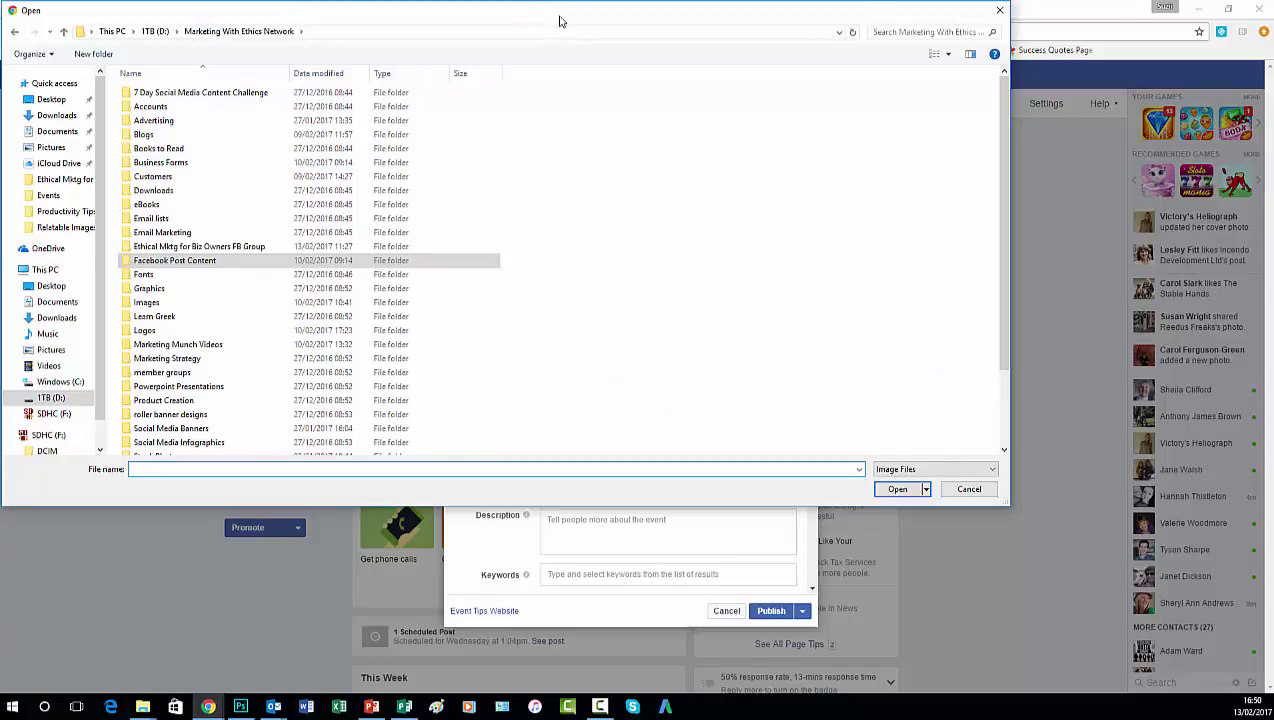
key("Escape")
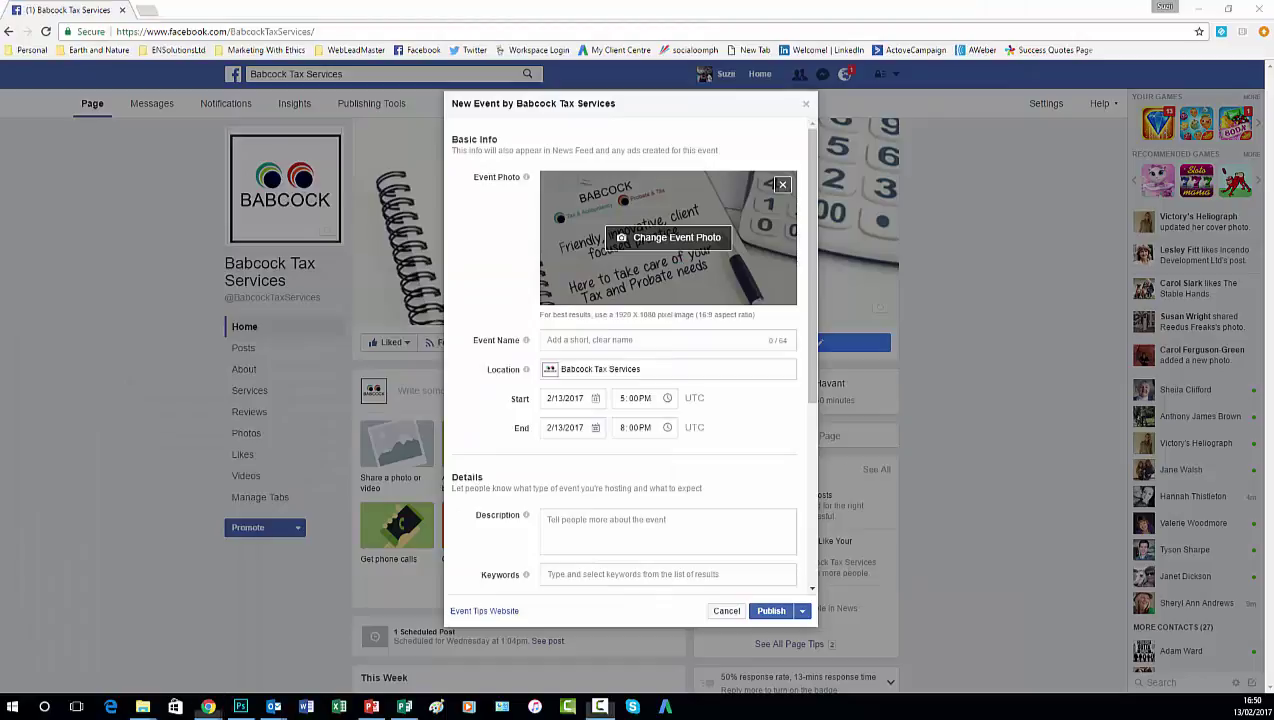
- Replace the event photo with the Making Tax Digital banner image
left_click(683, 244)
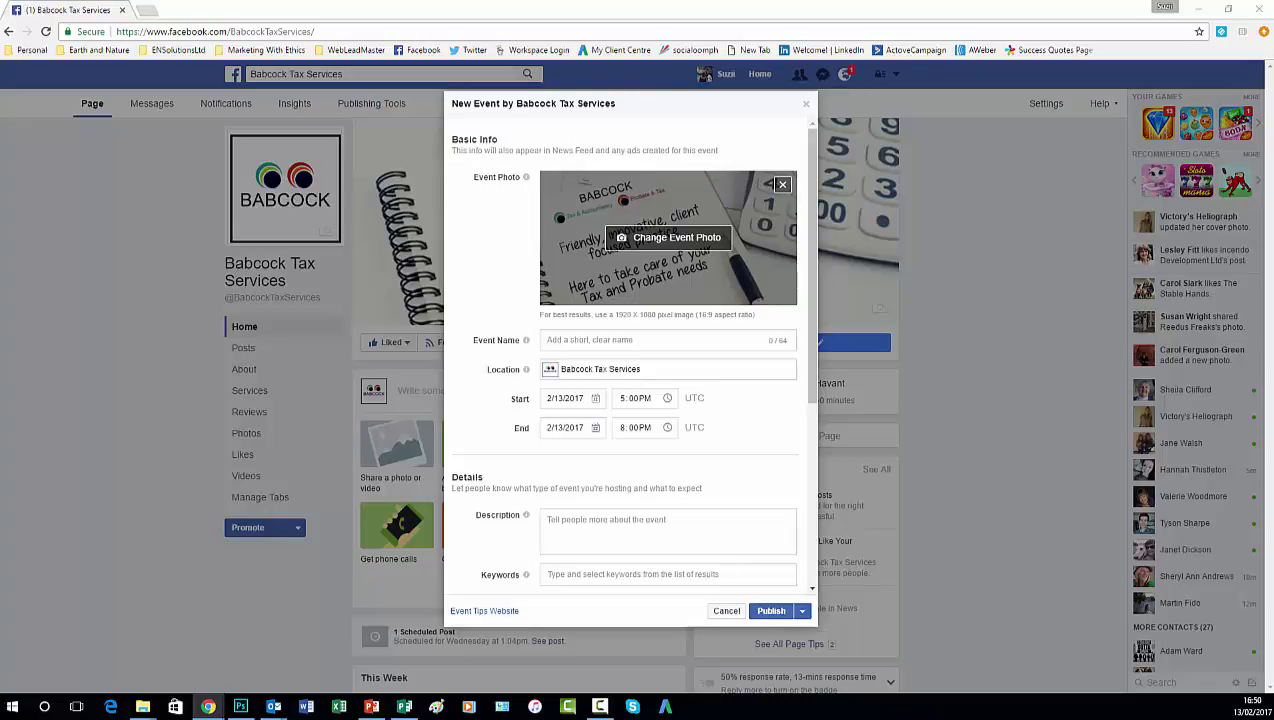
left_click(782, 184)
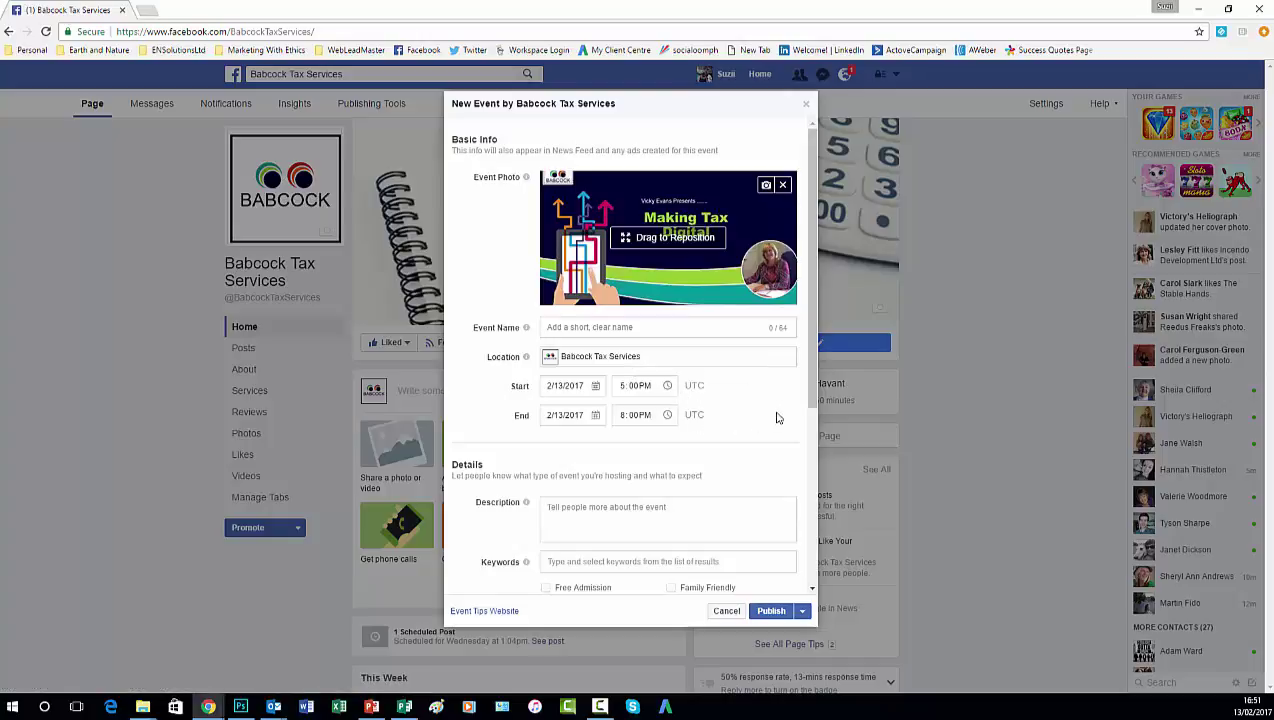
- Paste "Making Tax Digital Presentation" as the event name
left_click(574, 328)
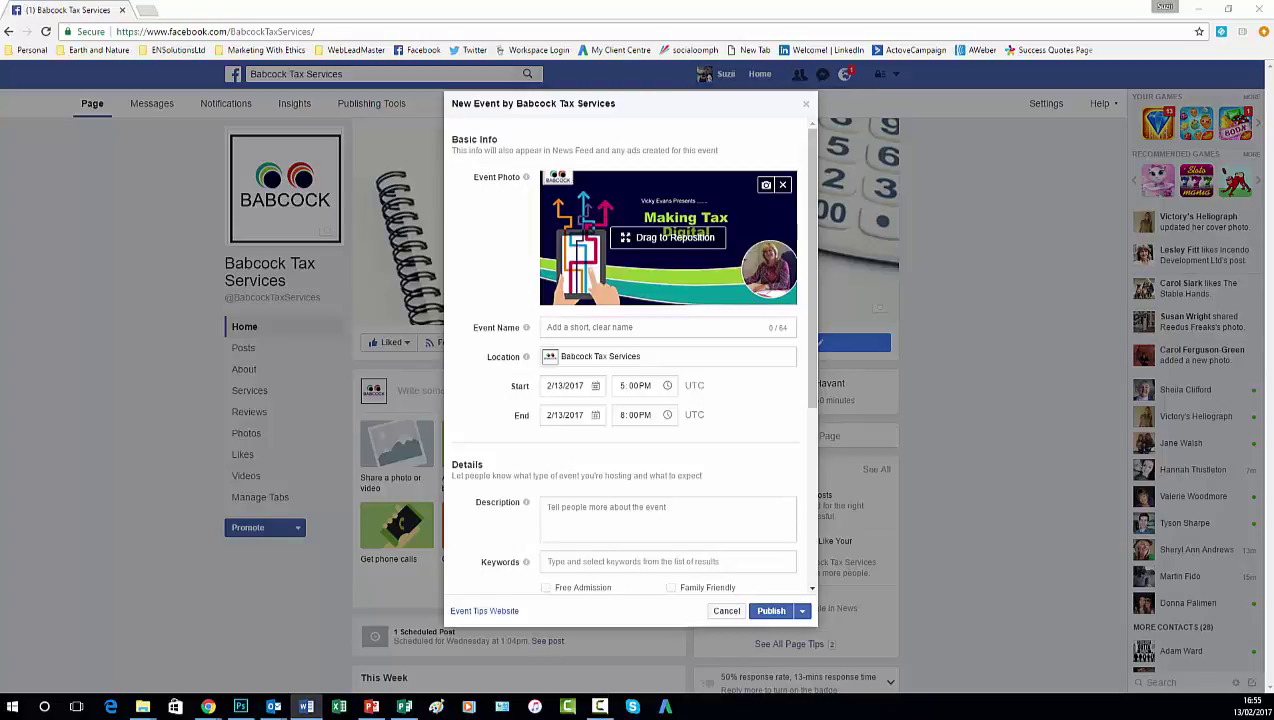
left_click(573, 327)
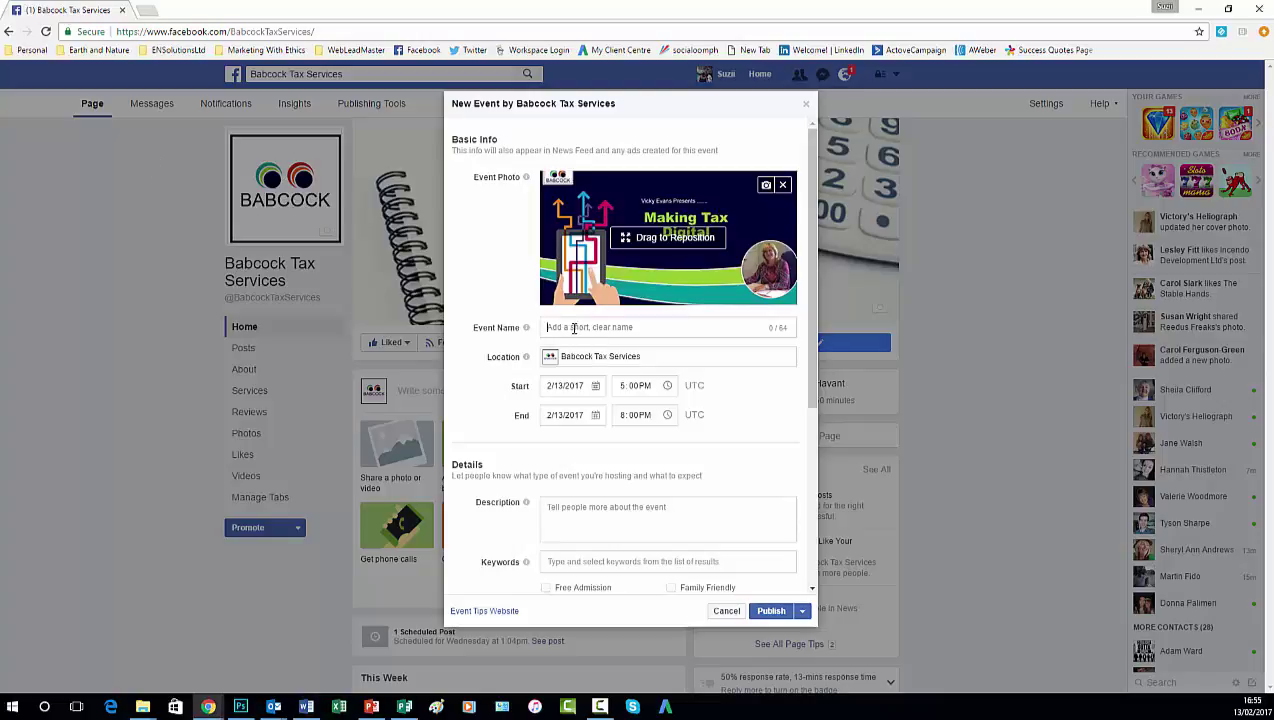
right_click(575, 327)
left_click(612, 407)
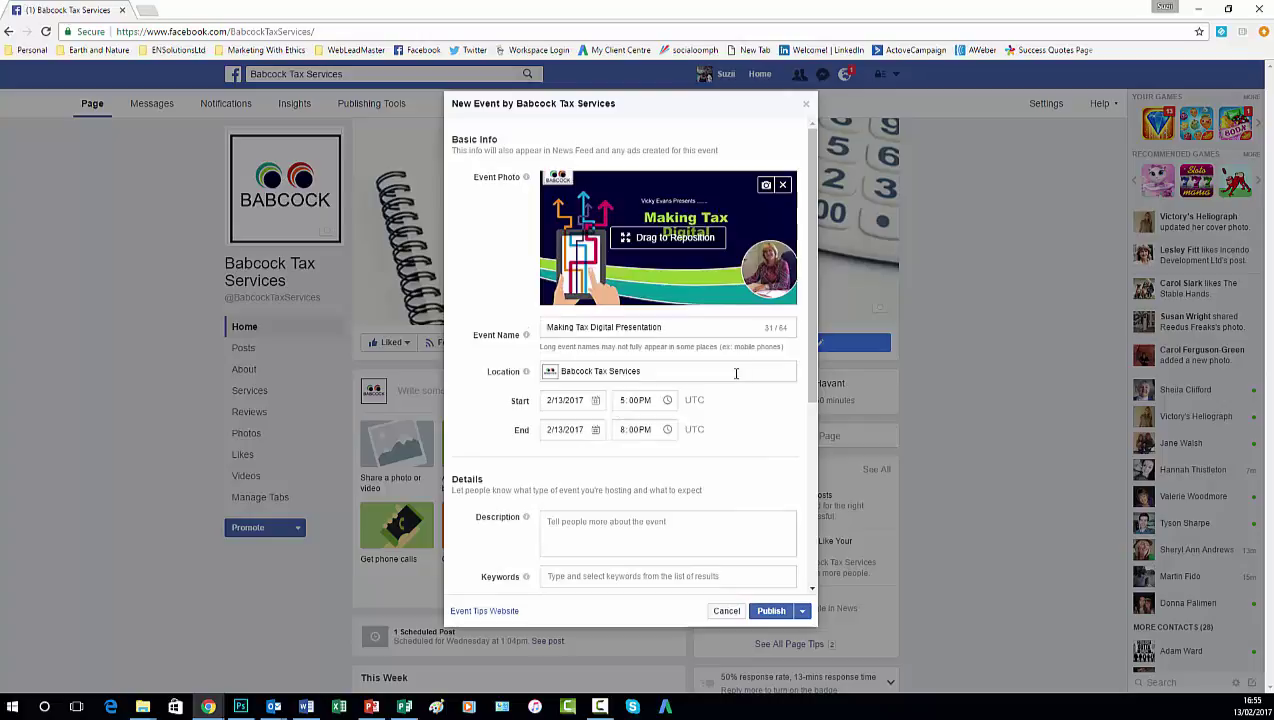
- Replace the event location with the suggested Langstone Technology Park in Havant, United Kingdom
triple_click(675, 374)
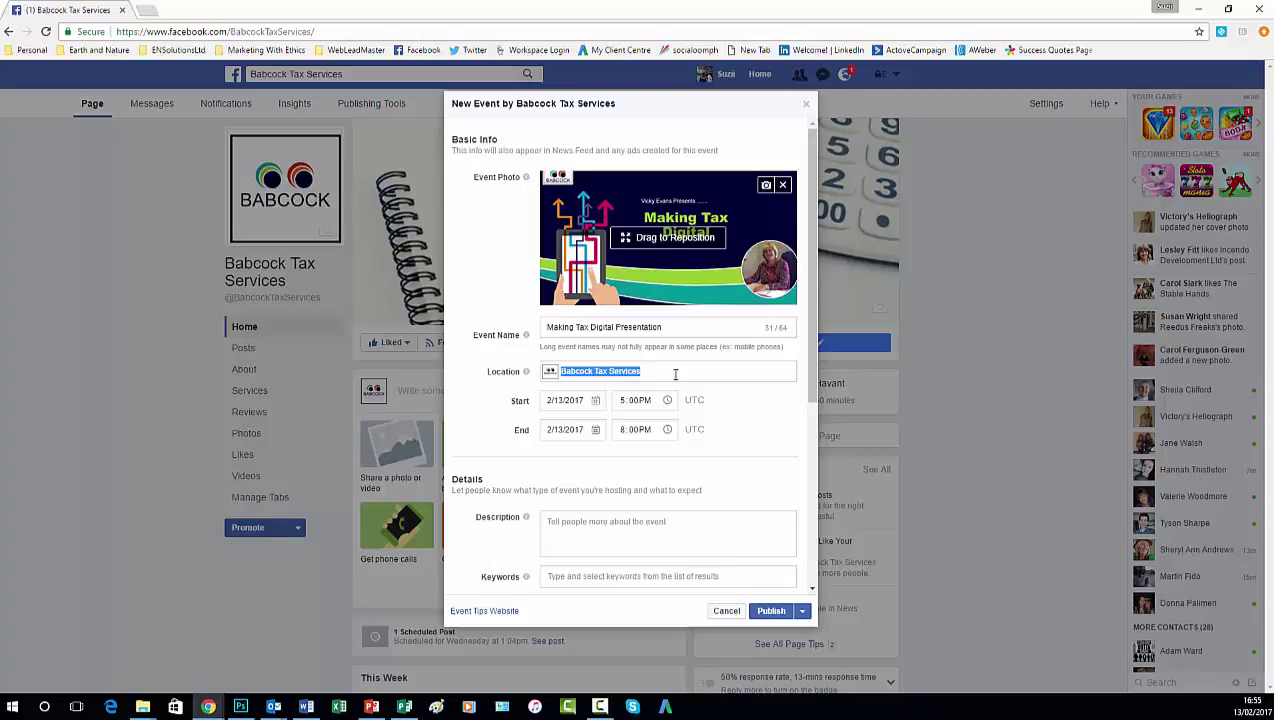
type("langstone")
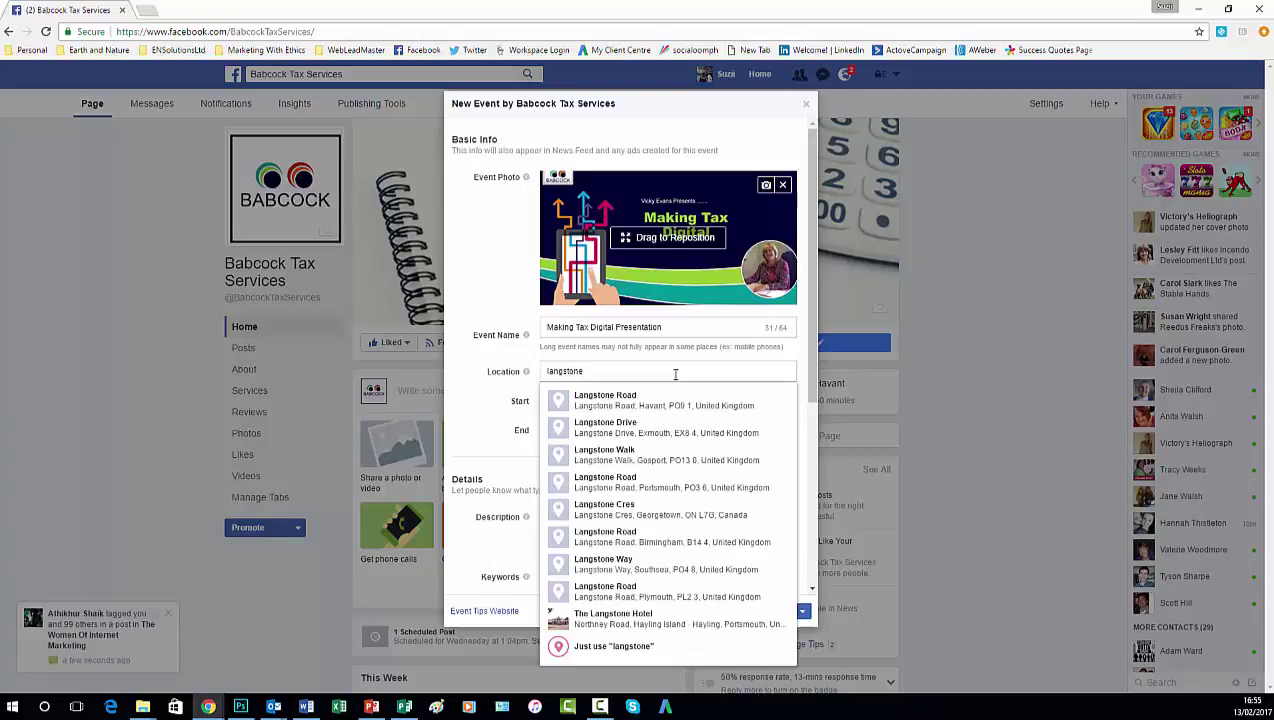
type(" technolo")
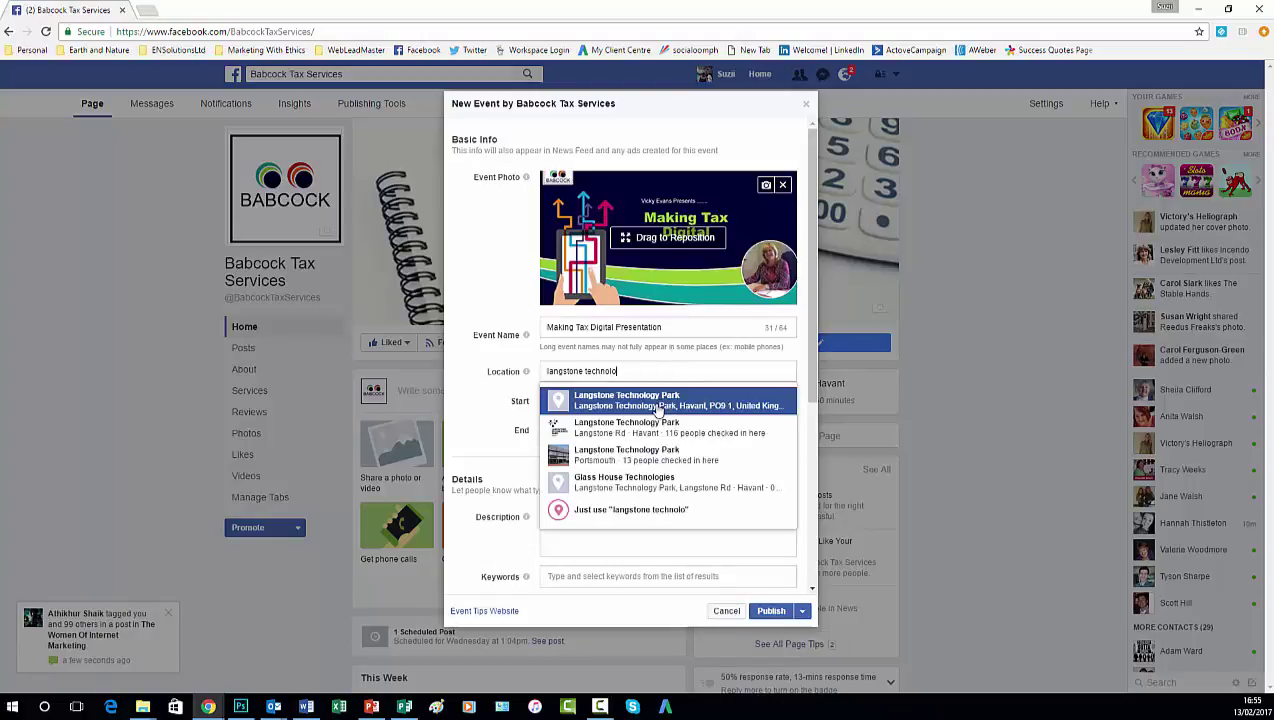
left_click(657, 410)
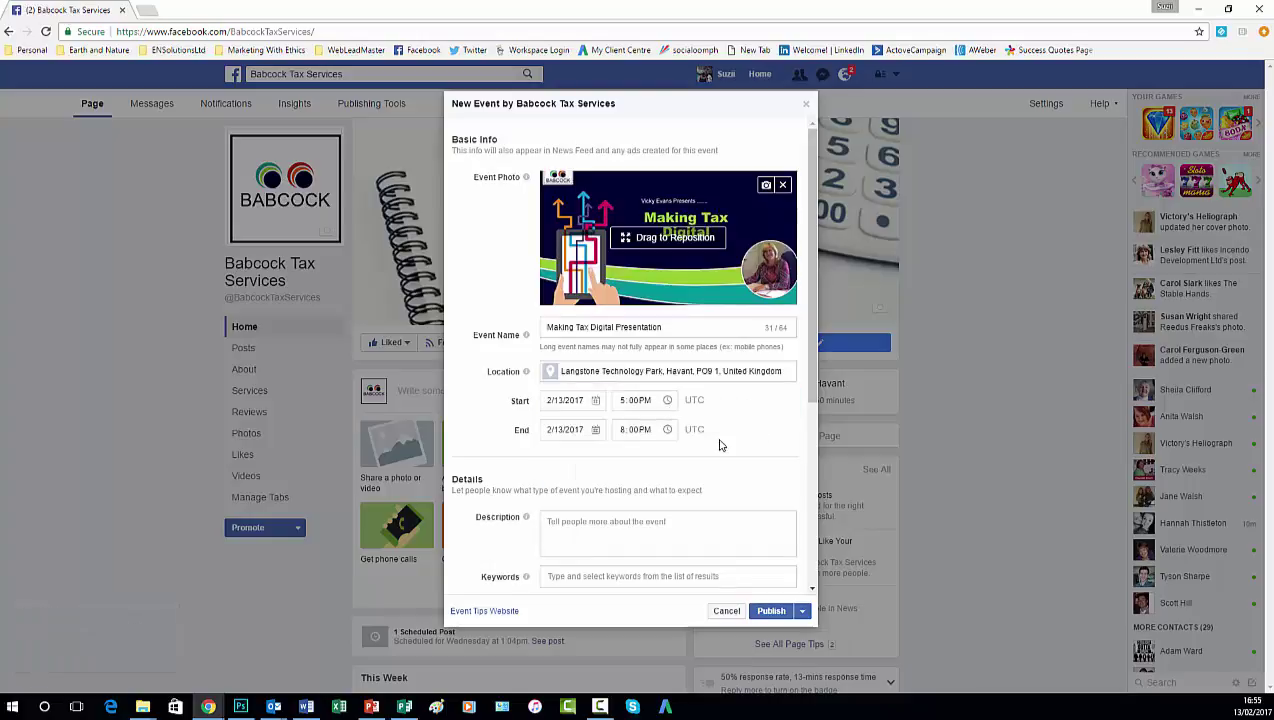
- Set the event's start date to March 22, 2017
left_click(596, 402)
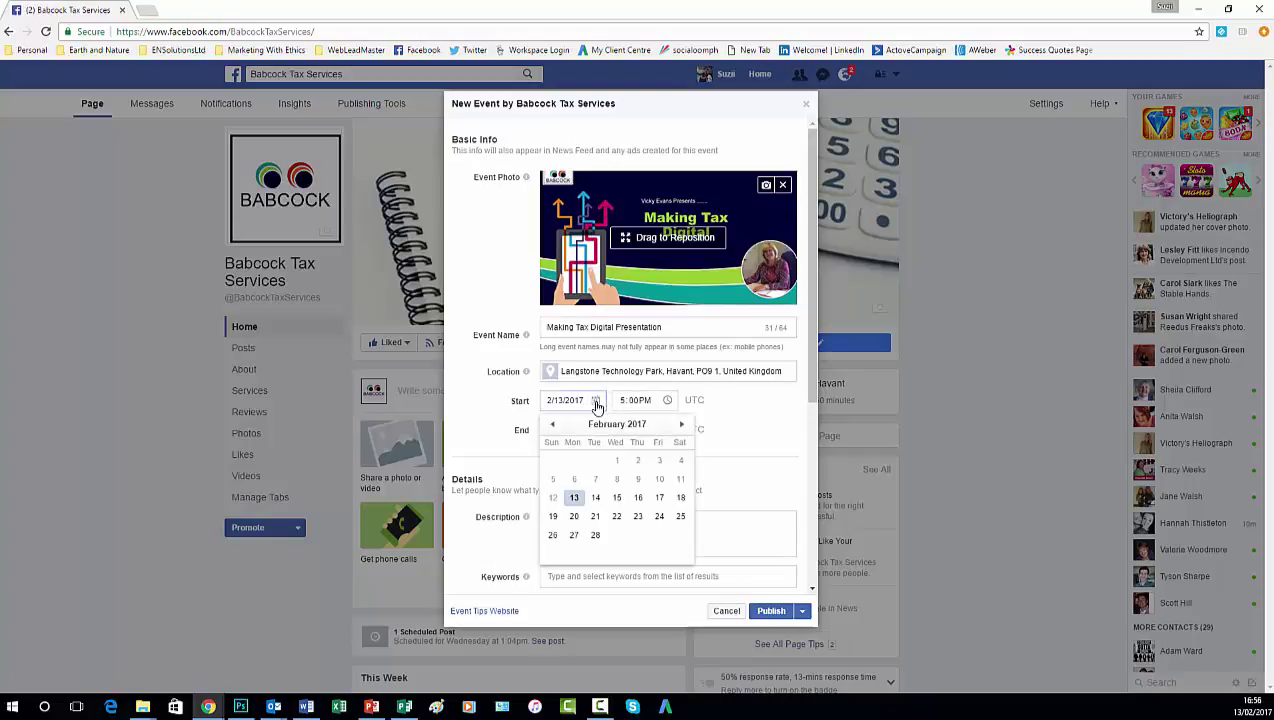
left_click(681, 424)
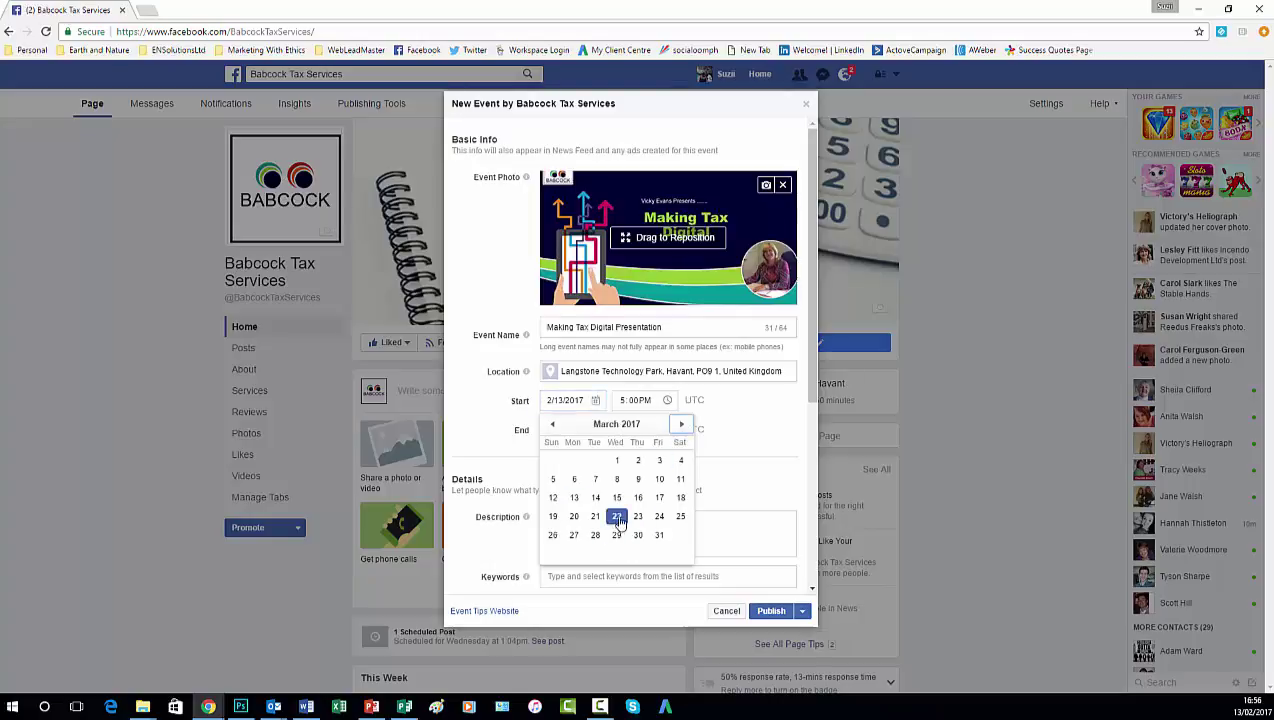
left_click(617, 517)
- Set the event's start time to 6:30 PM and its end time to 8:30 PM
left_click(625, 403)
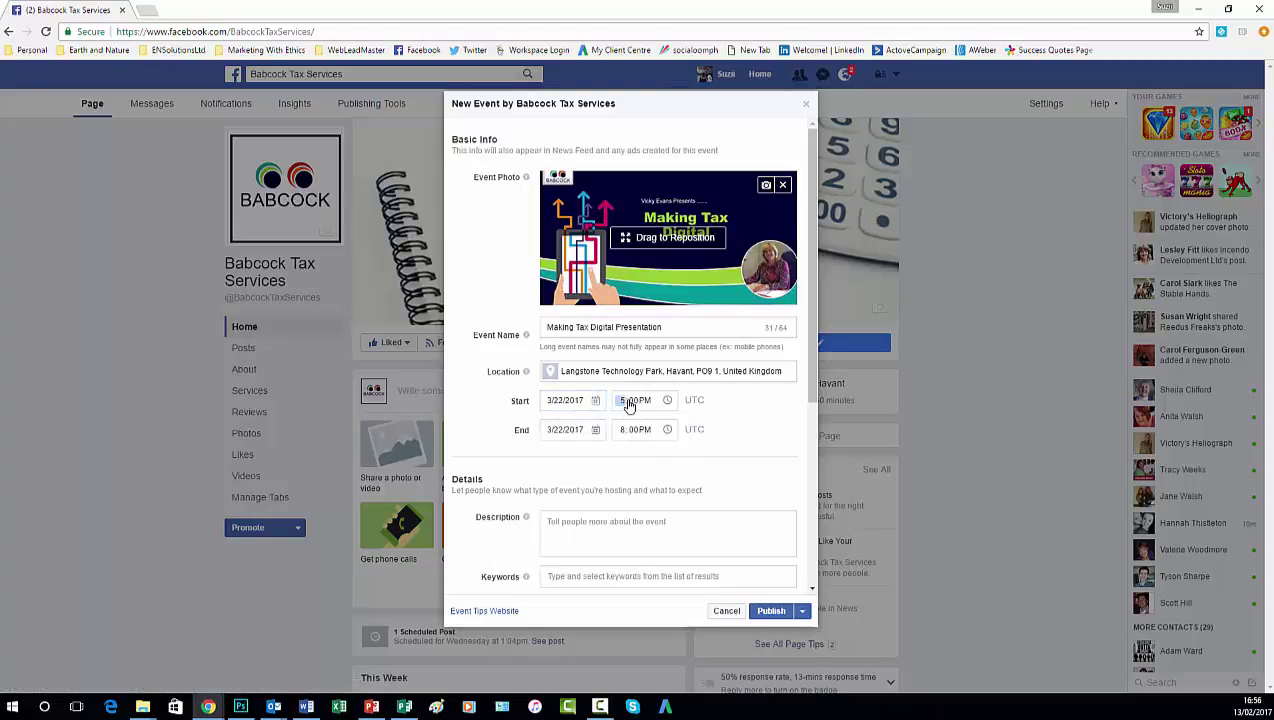
type("6:")
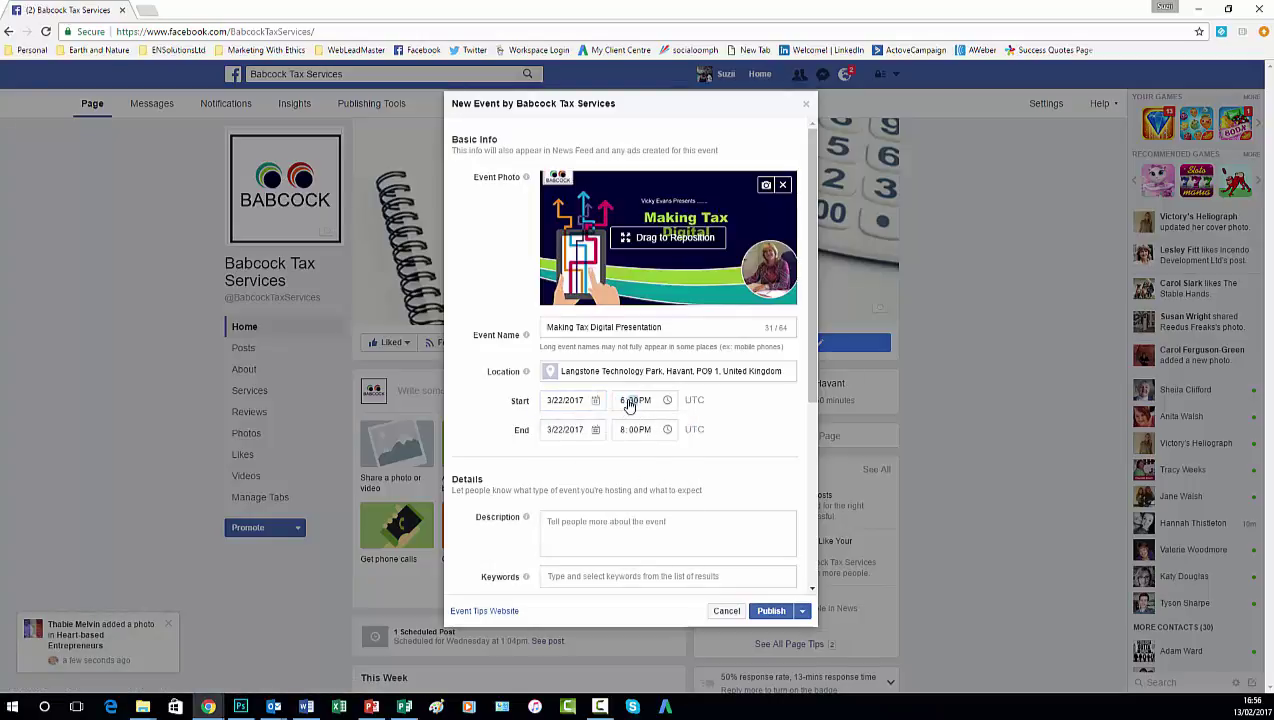
type("30")
left_click(623, 434)
key("Tab")
- Copy the prepared presentation text from the other window and paste it as the event description
left_click(585, 518)
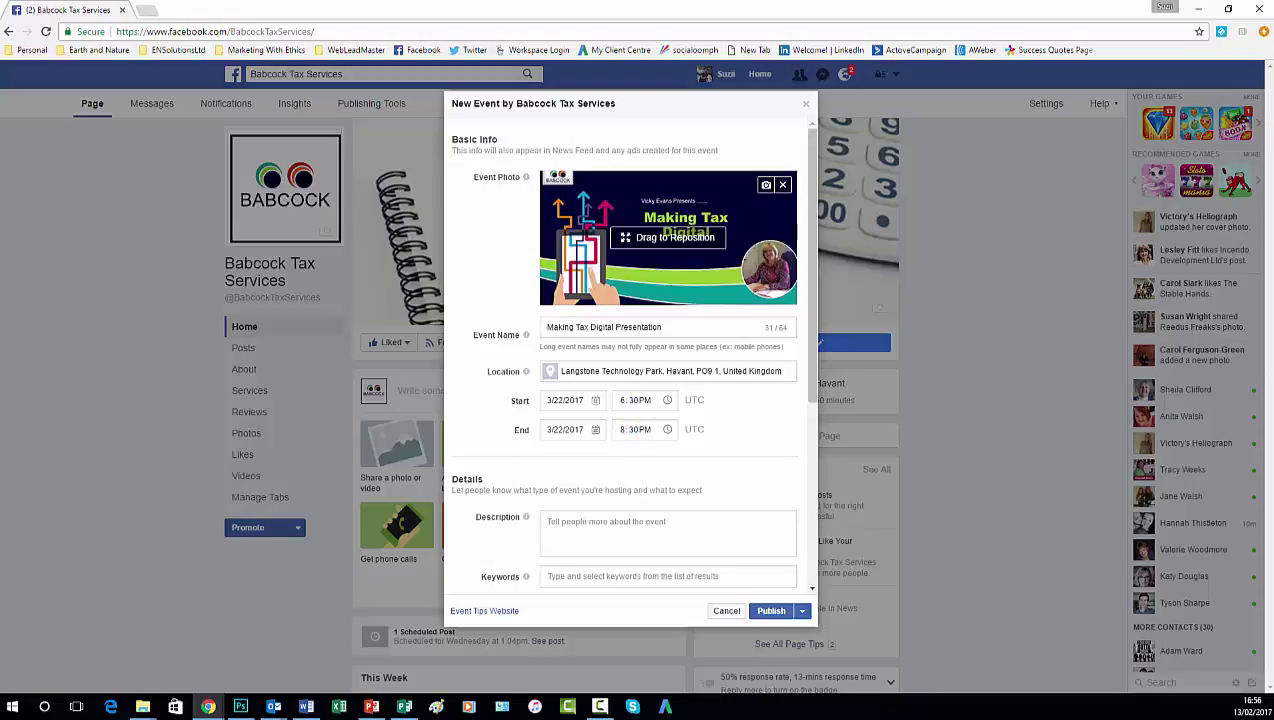
key("alt+Tab")
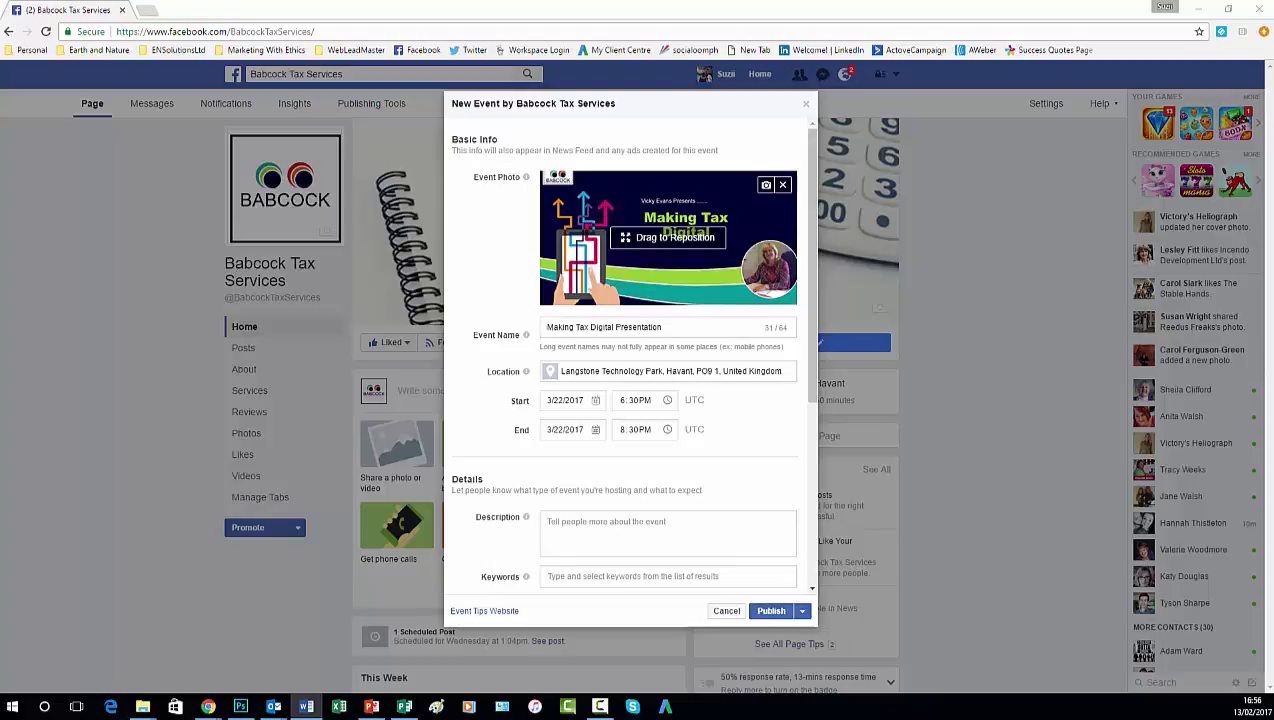
left_click(574, 525)
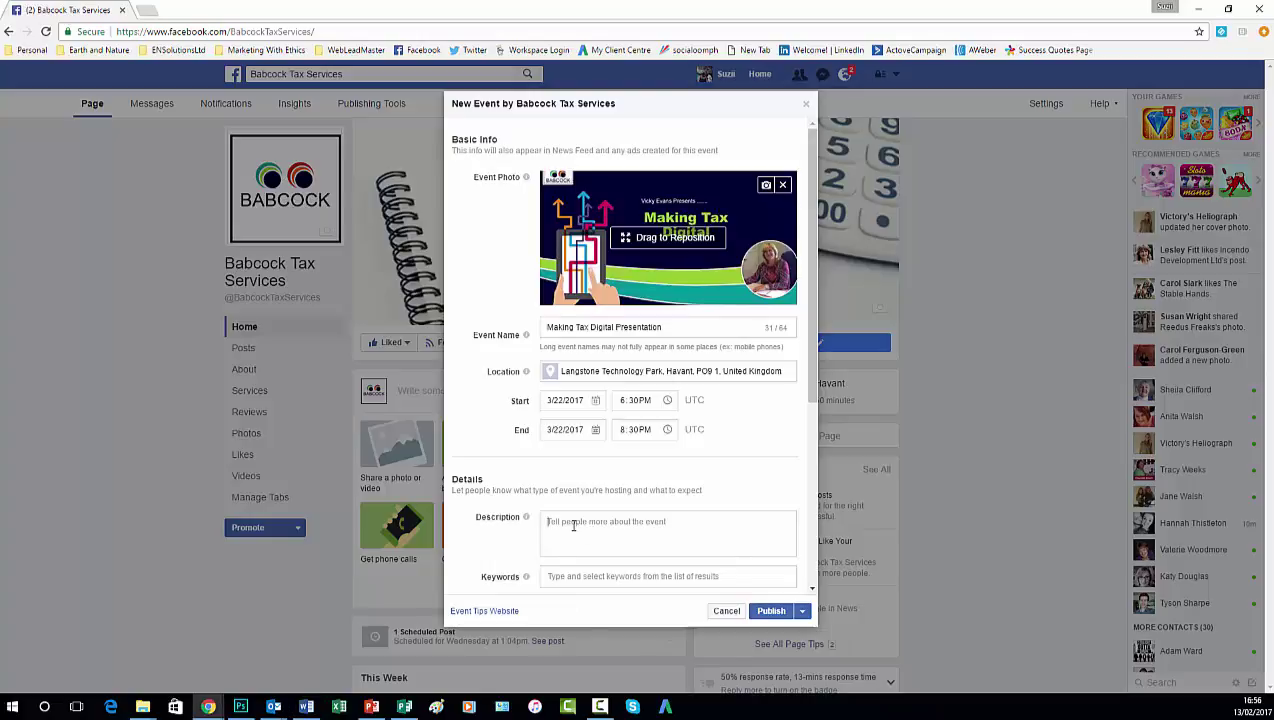
right_click(574, 526)
left_click(606, 607)
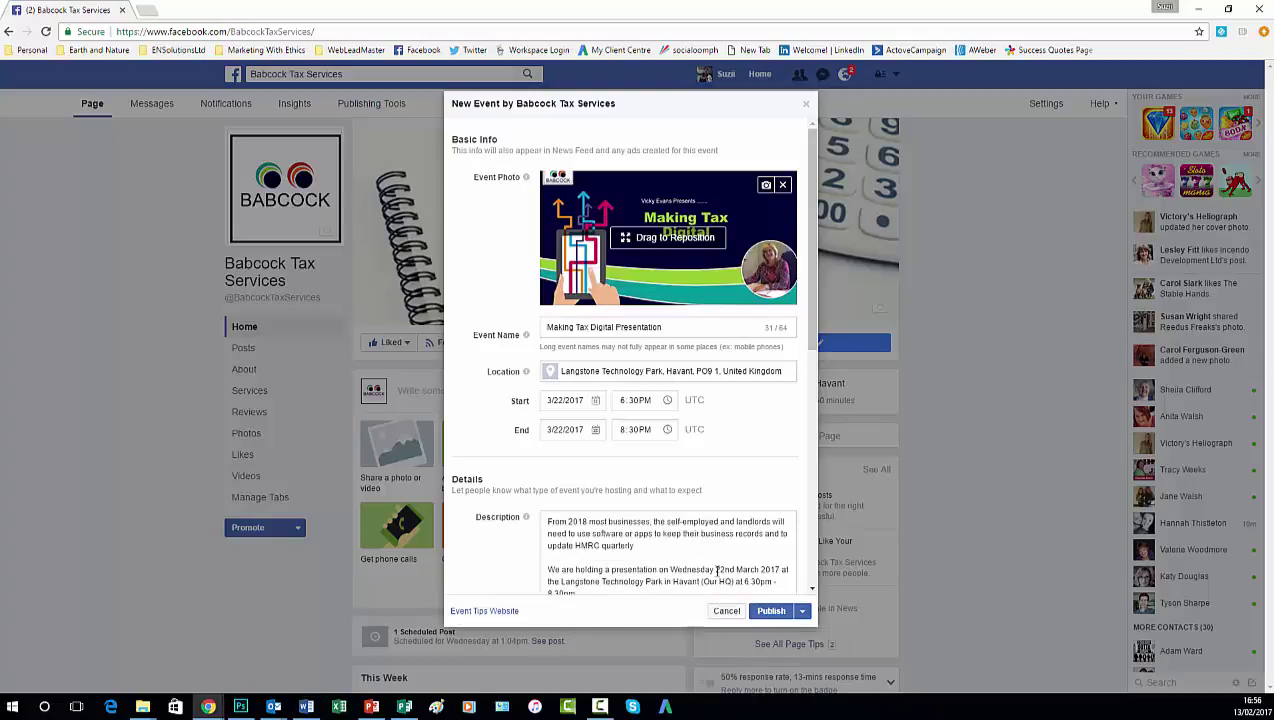
- Add the suggested keywords Accounting and Bookkeeping to the event details
scroll(815, 400, "down", 3)
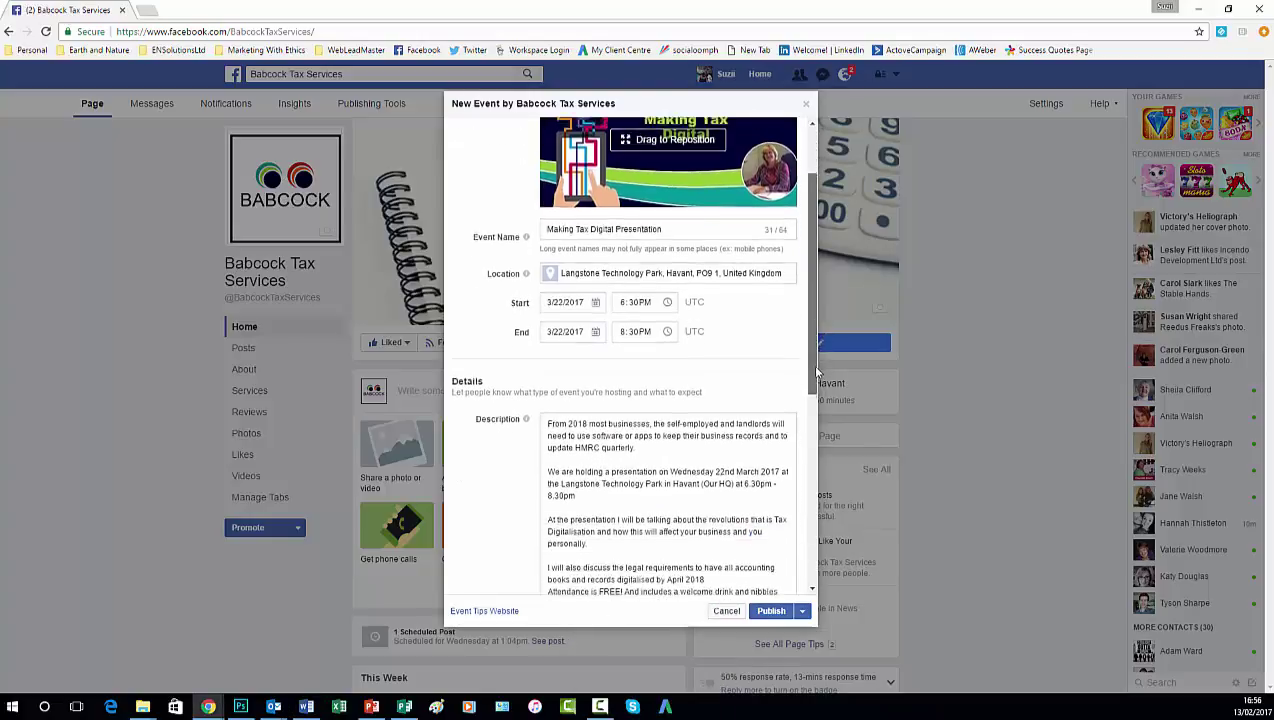
scroll(818, 408, "down", 2)
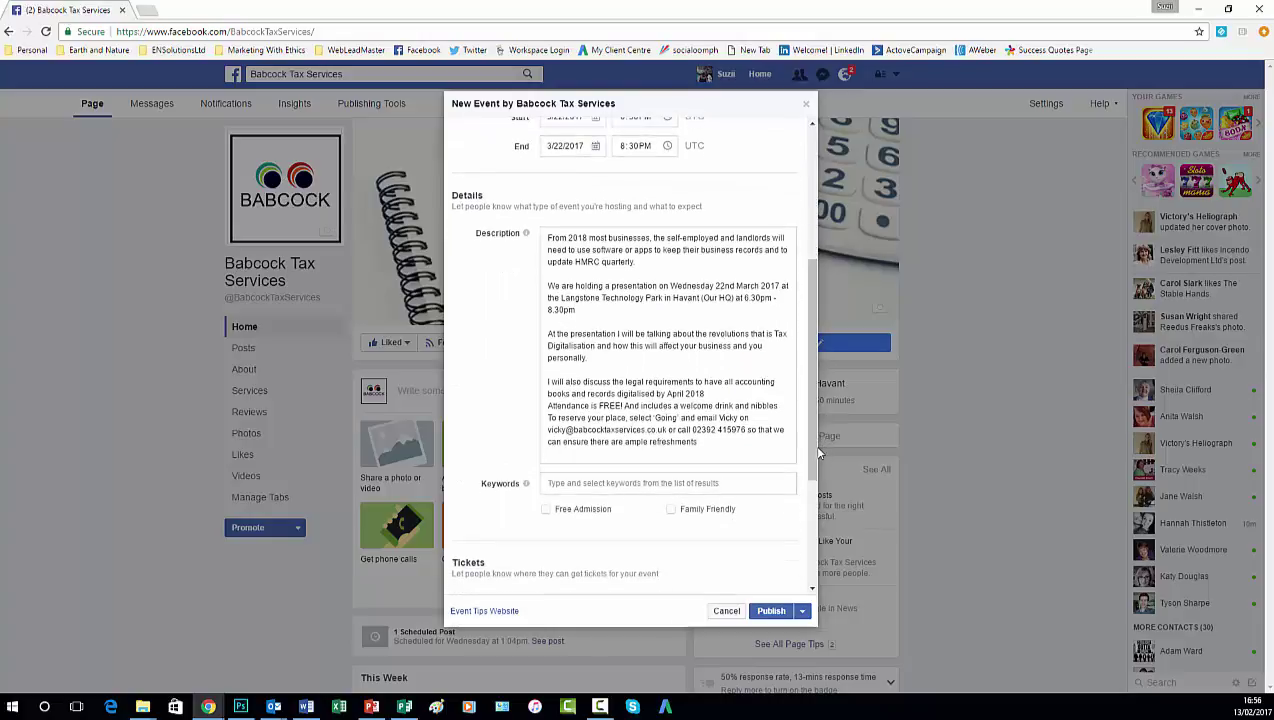
left_click(594, 483)
type("accounting")
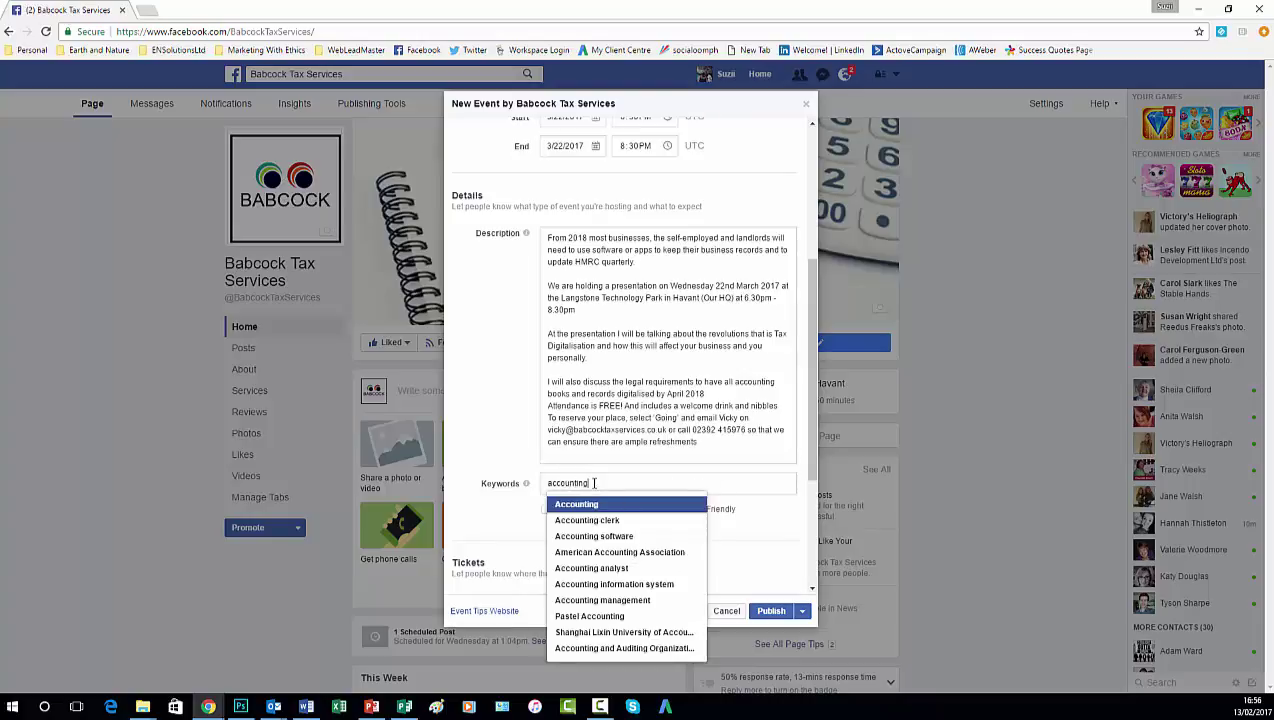
left_click(599, 505)
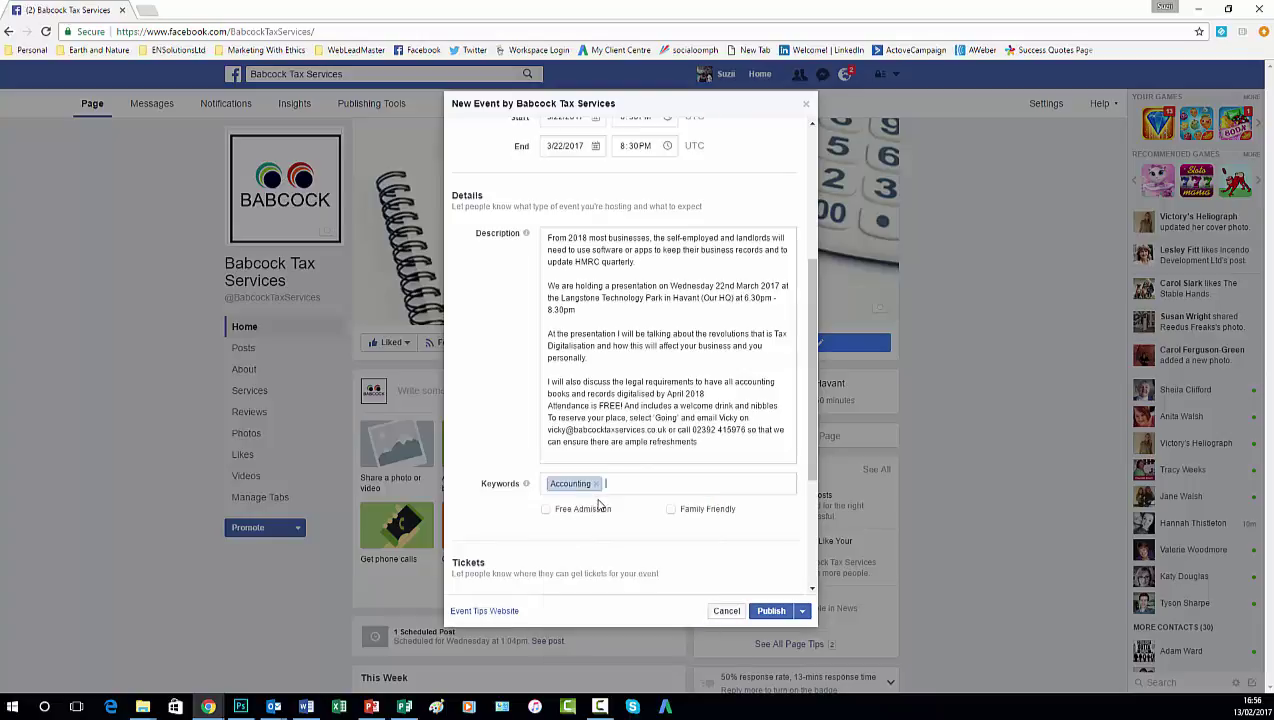
type("bookk")
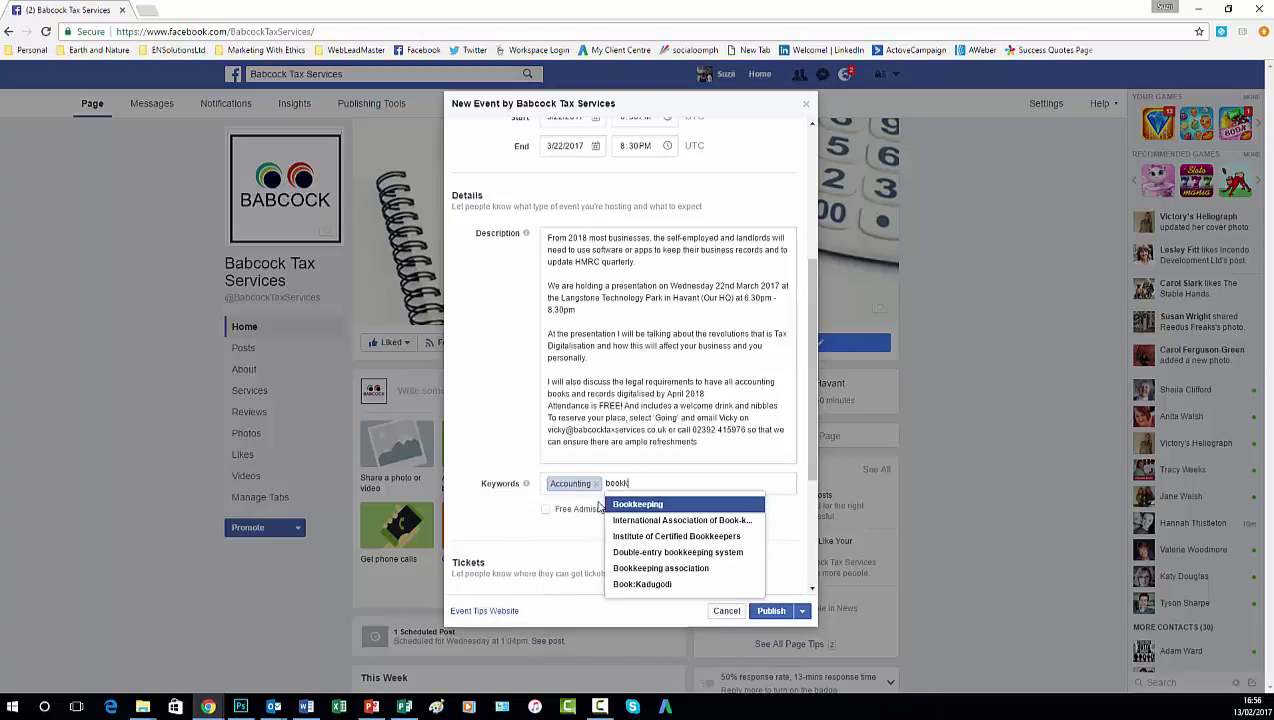
left_click(632, 506)
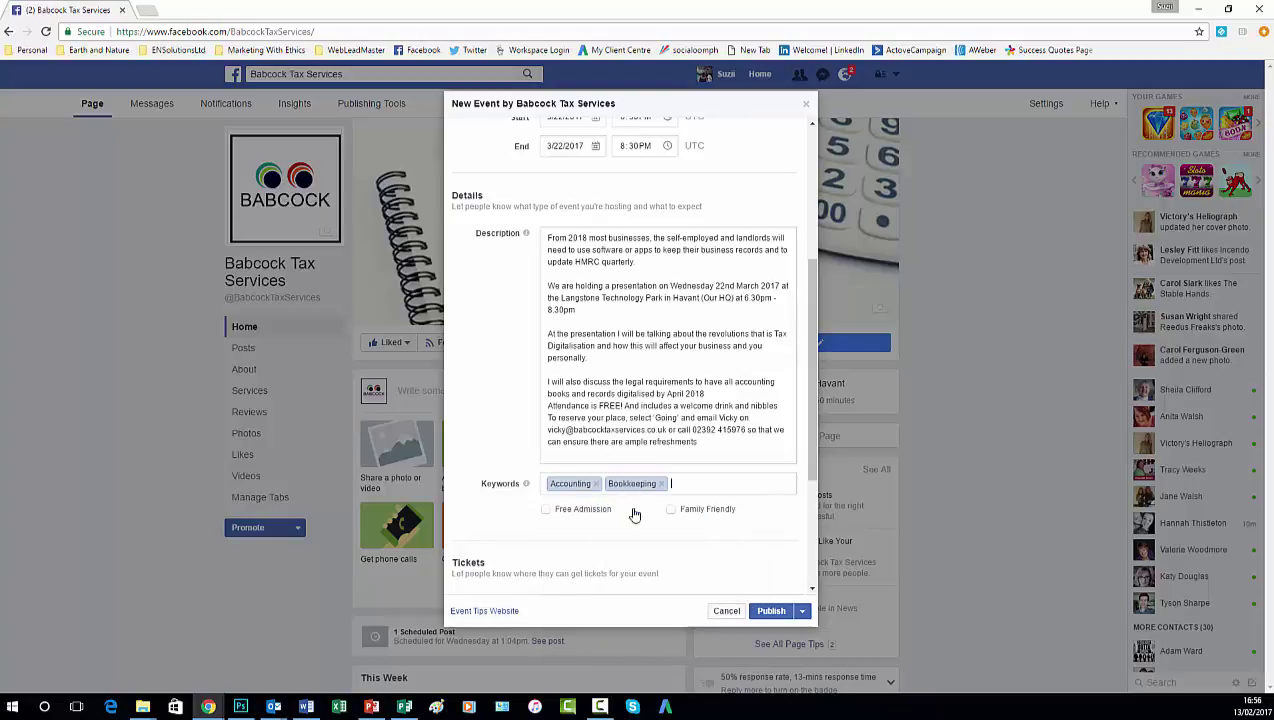
- Try Small business as a third event keyword and remove it again
type("small")
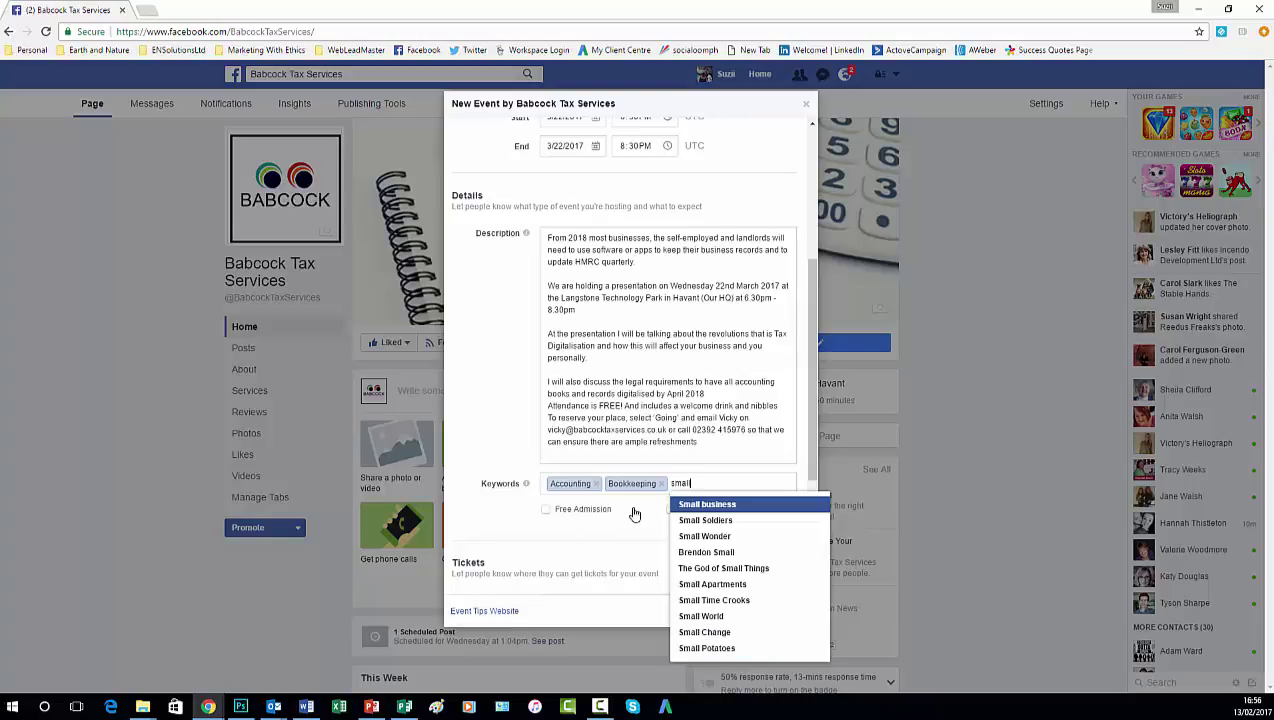
type(" bus")
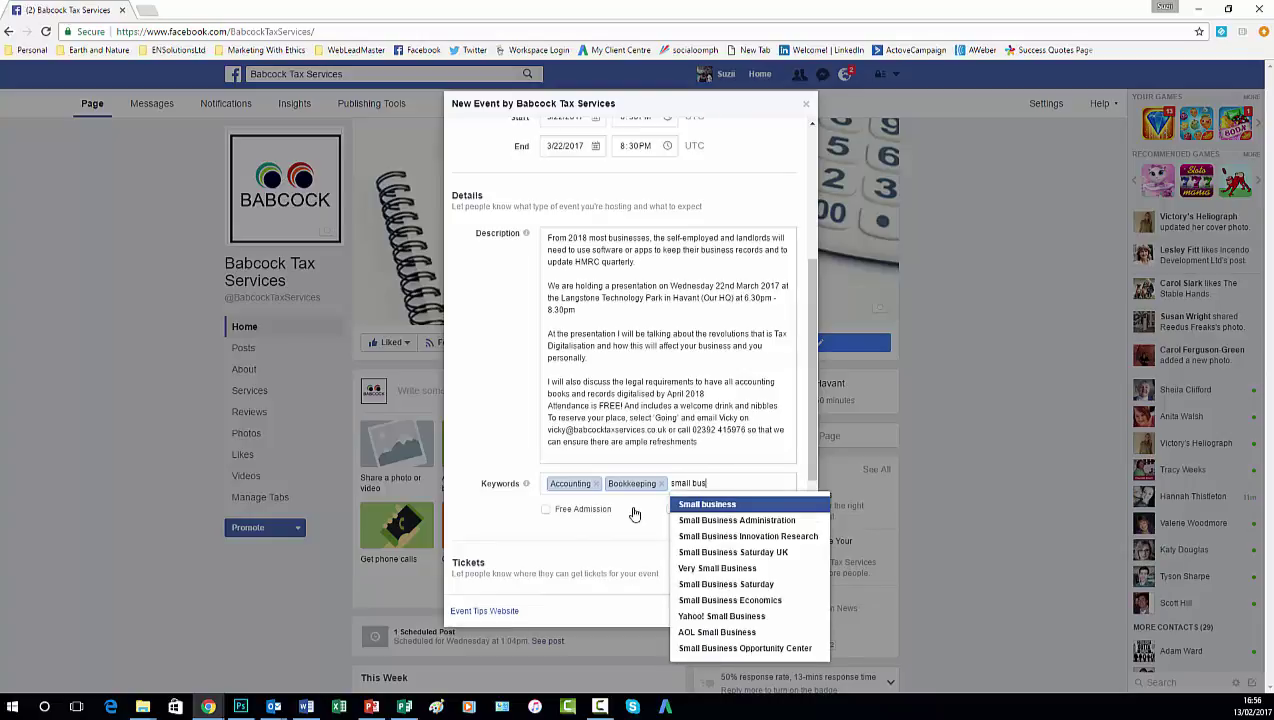
left_click(695, 505)
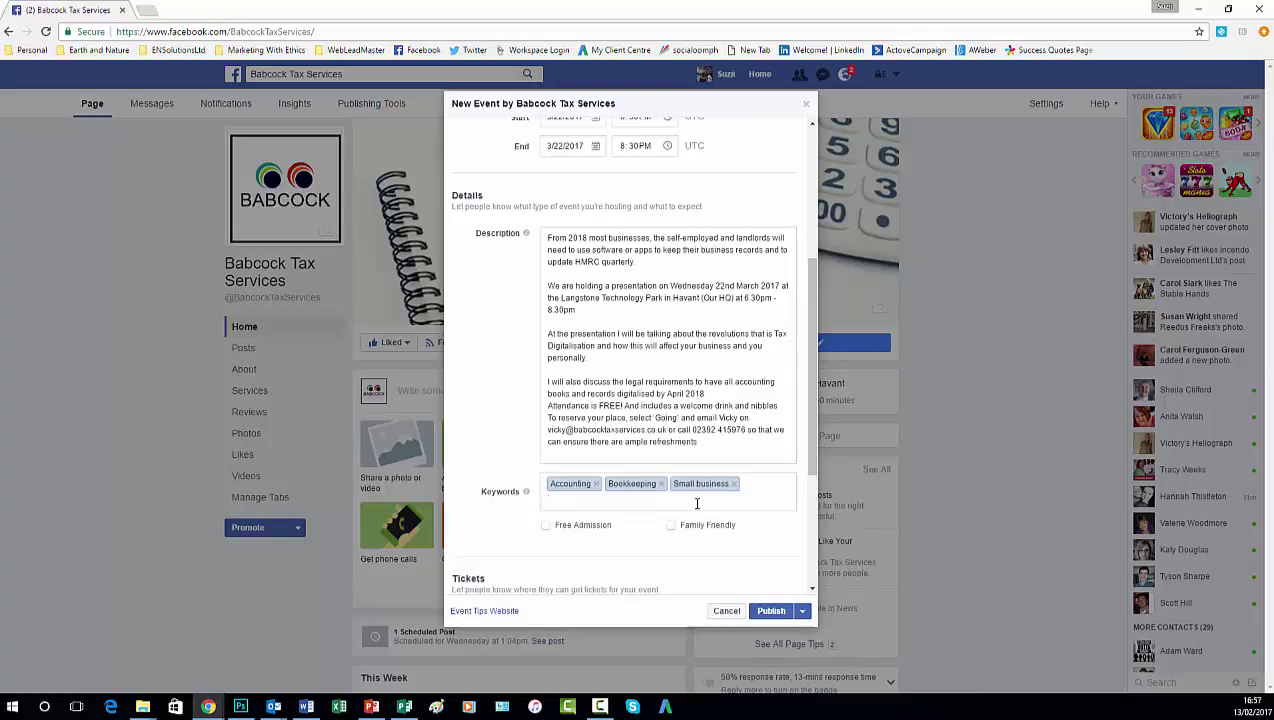
left_click(733, 484)
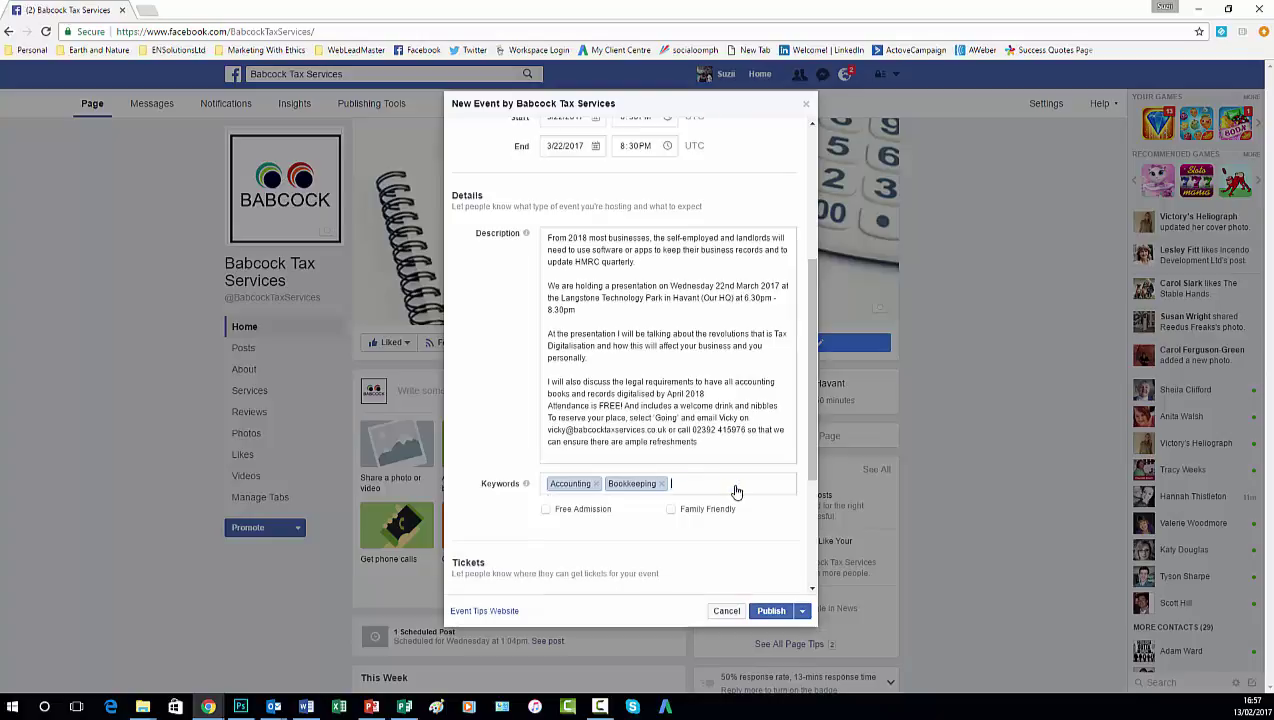
- Add Business Owner as the third event keyword and mark the event as Free Admission
type("business")
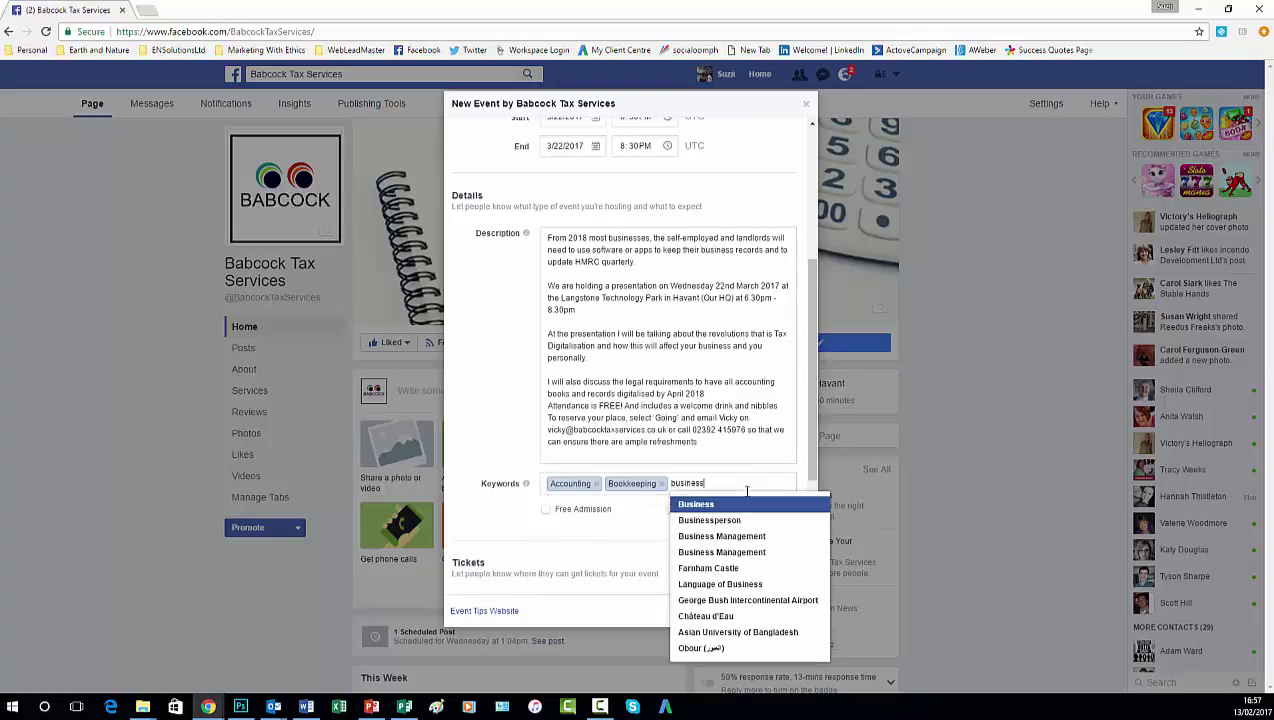
key("BackSpace")
key("BackSpace")
key("BackSpace")
key("BackSpace")
key("BackSpace")
key("BackSpace")
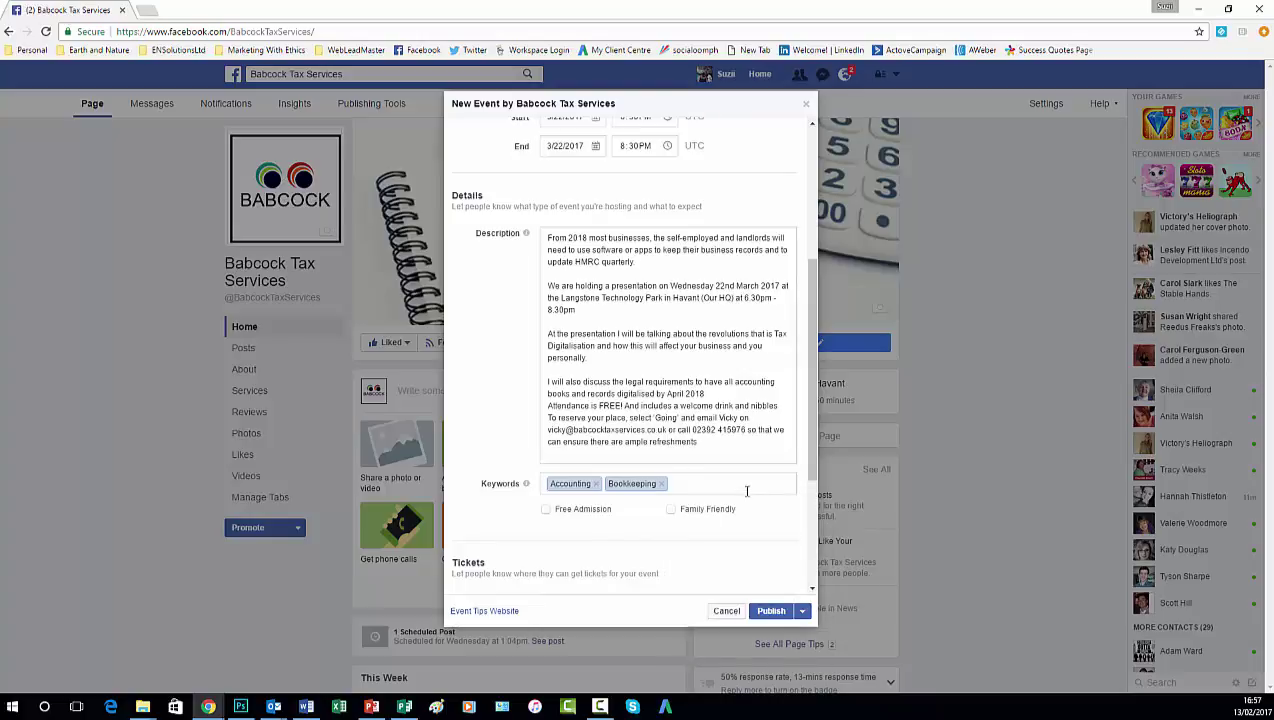
type("business owner")
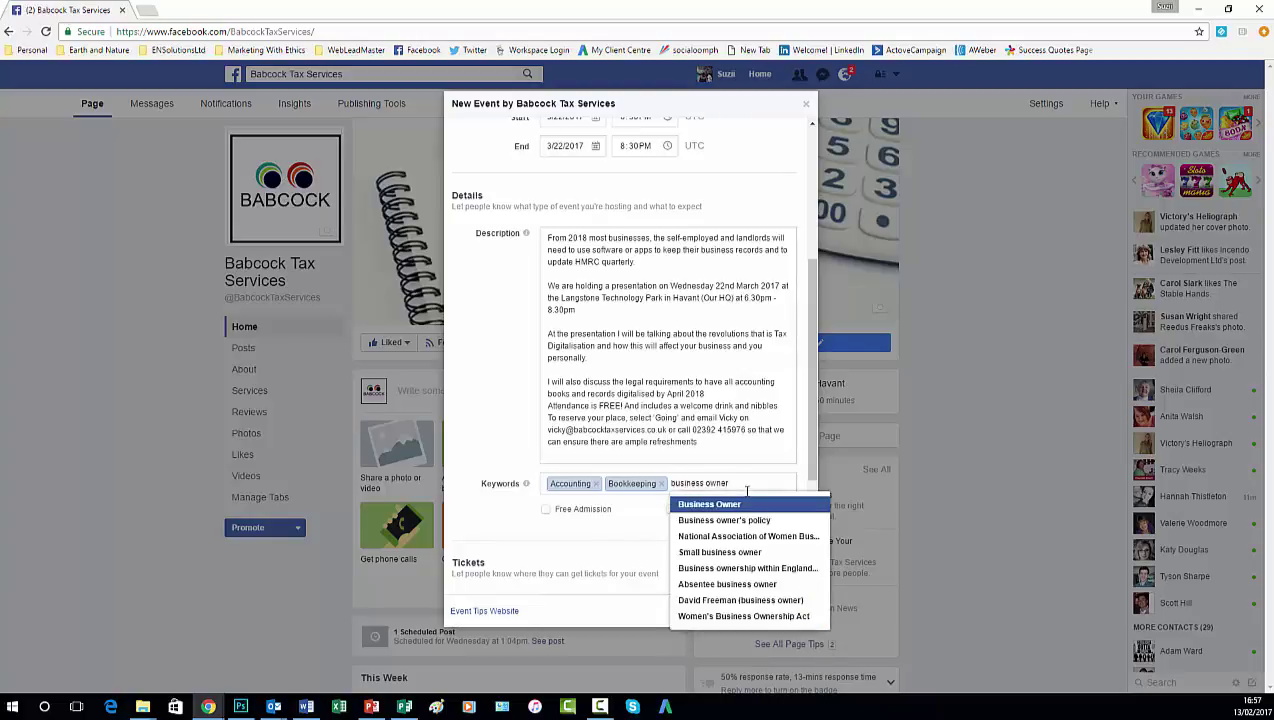
left_click(726, 506)
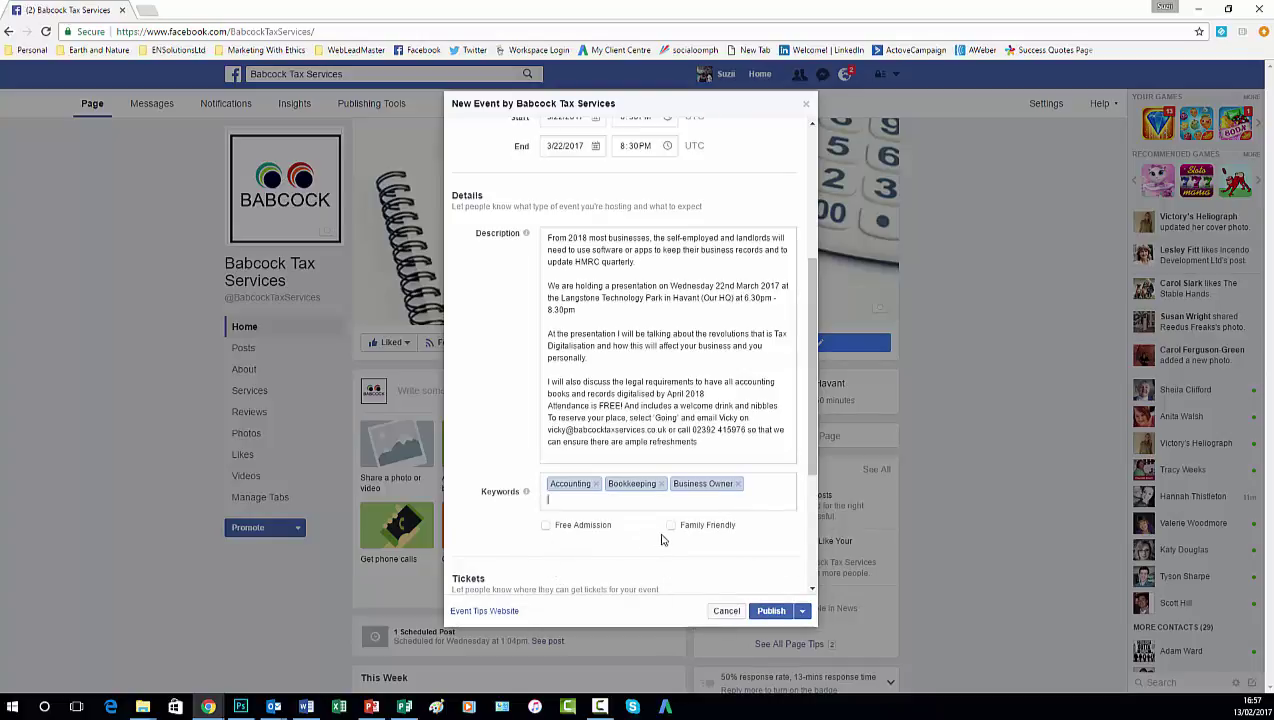
left_click(545, 526)
scroll(628, 536, "down", 2)
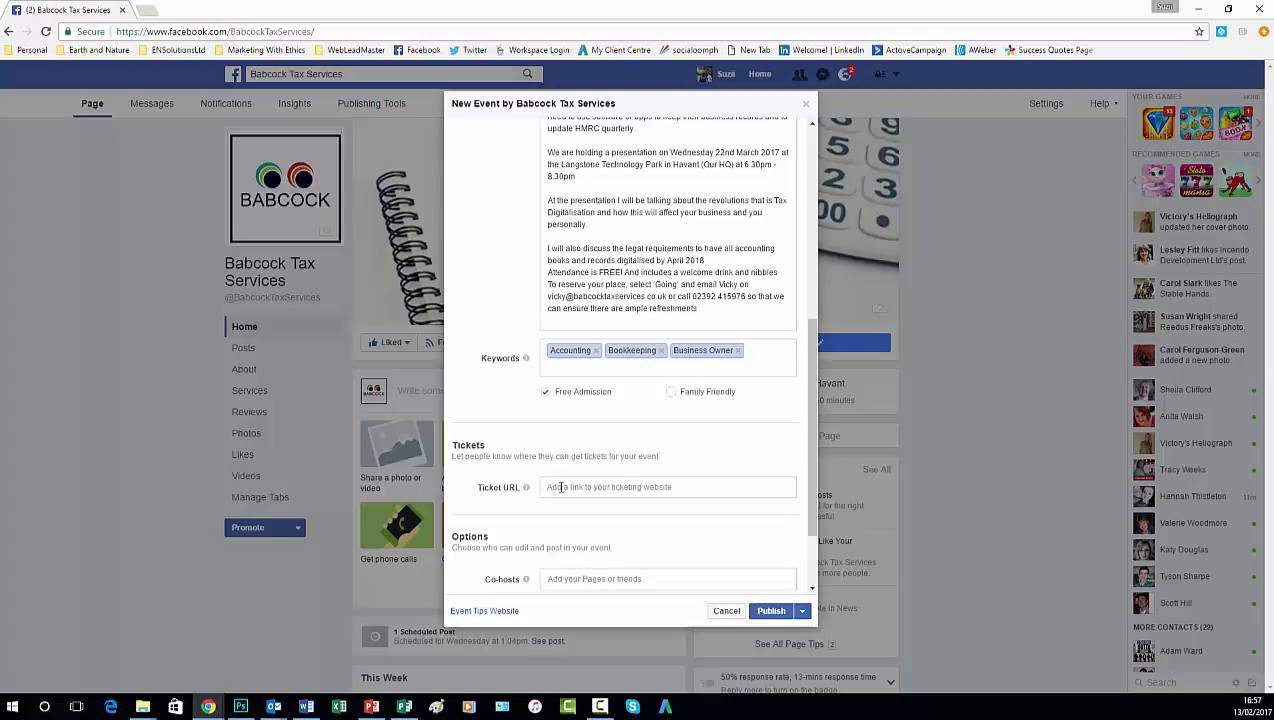
- Review the ticket, co-host, posting and guest list options, recheck the completed event form, and publish the event immediately
scroll(684, 523, "down", 3)
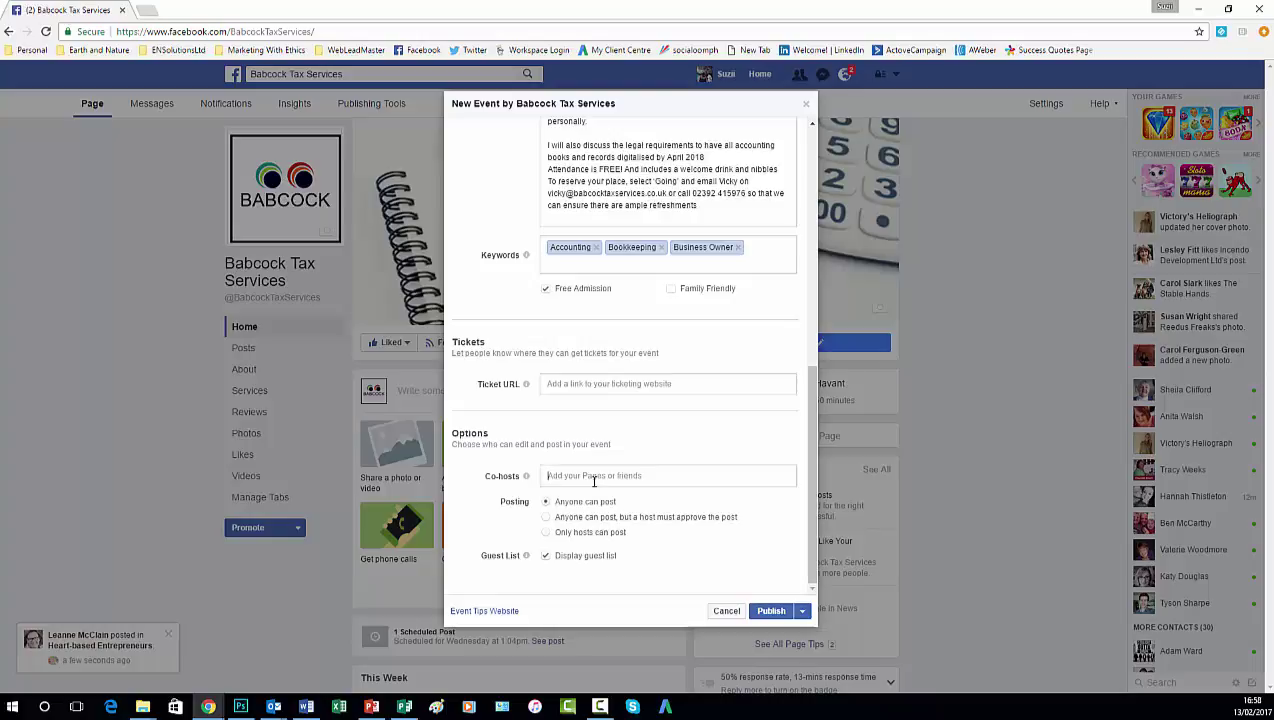
left_click(594, 480)
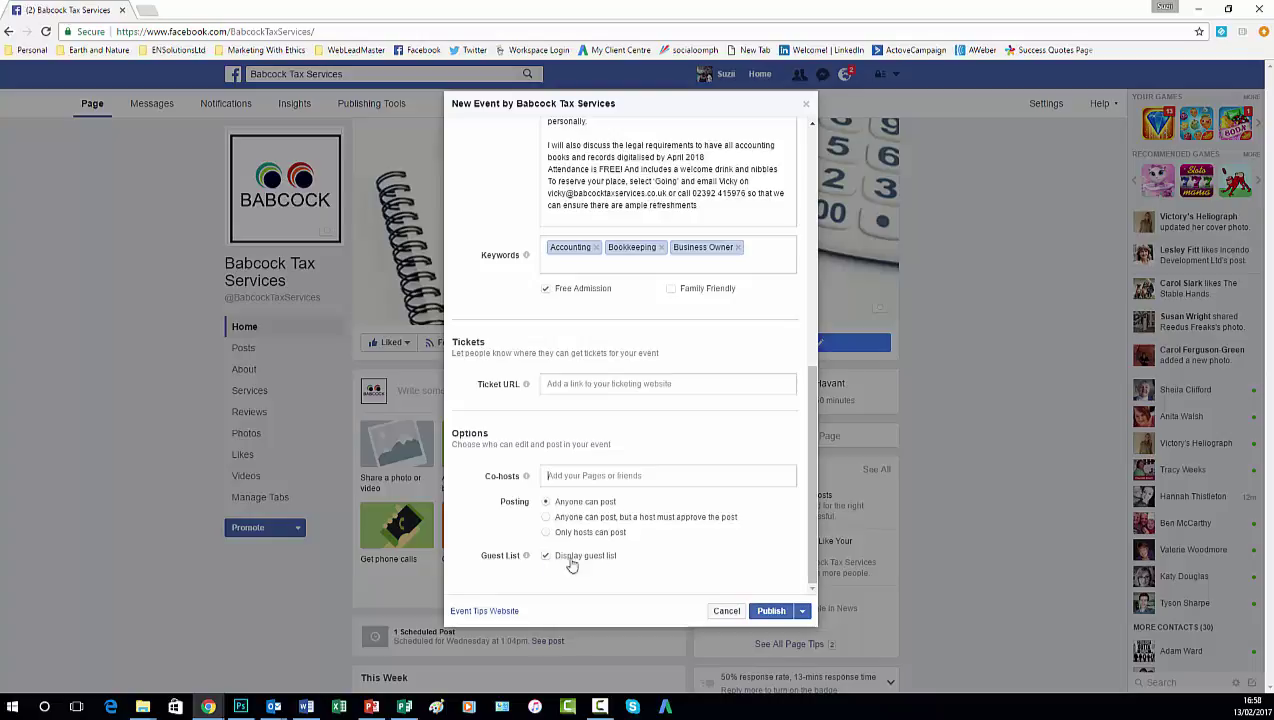
scroll(710, 528, "up", 10)
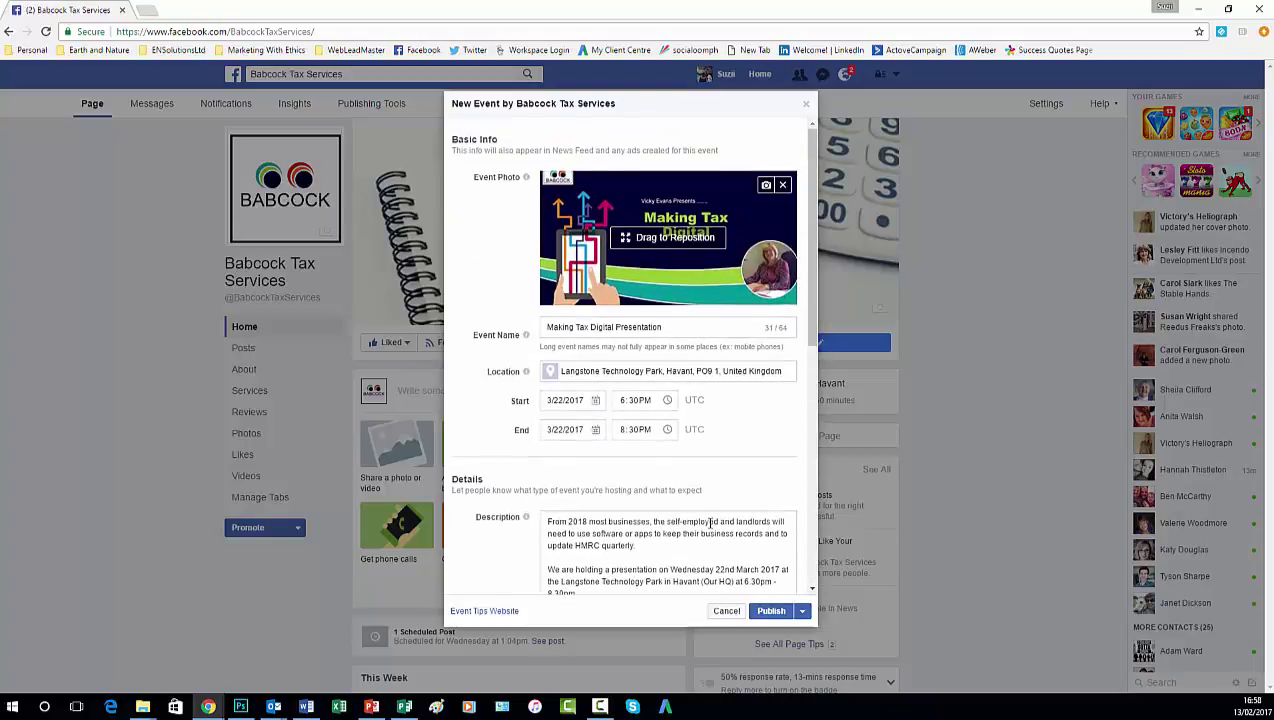
scroll(710, 525, "down", 10)
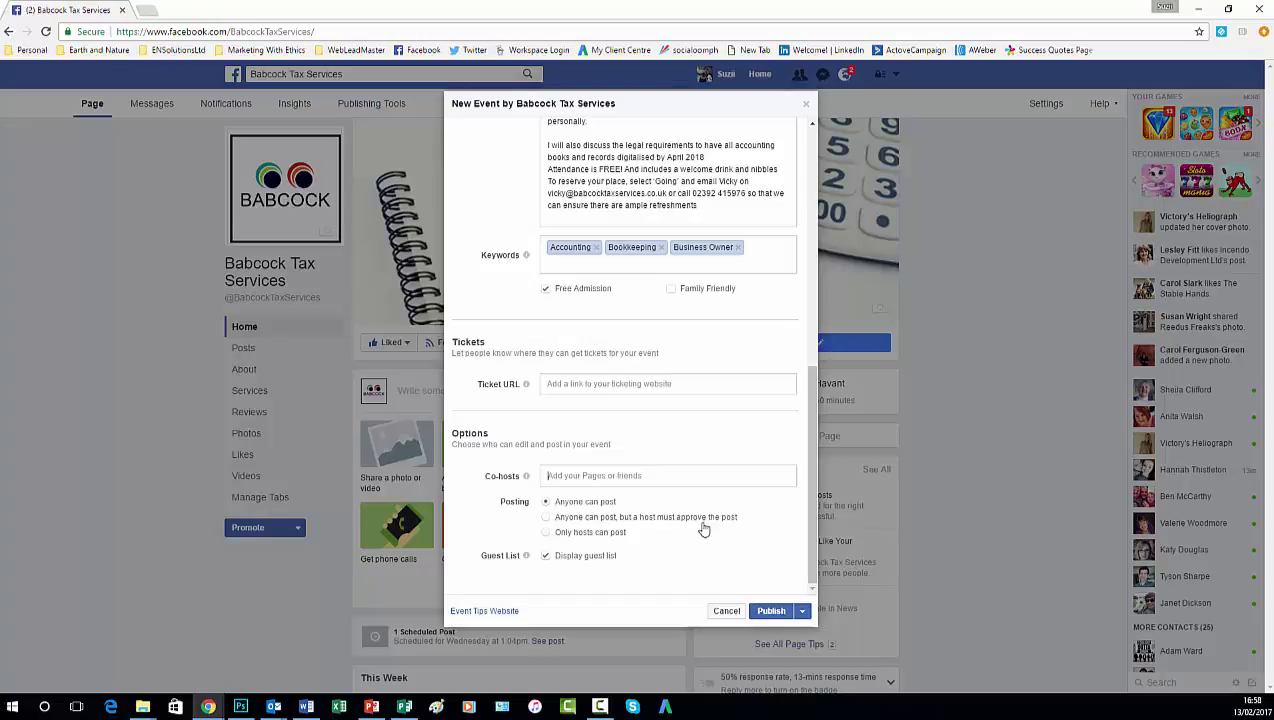
left_click(803, 612)
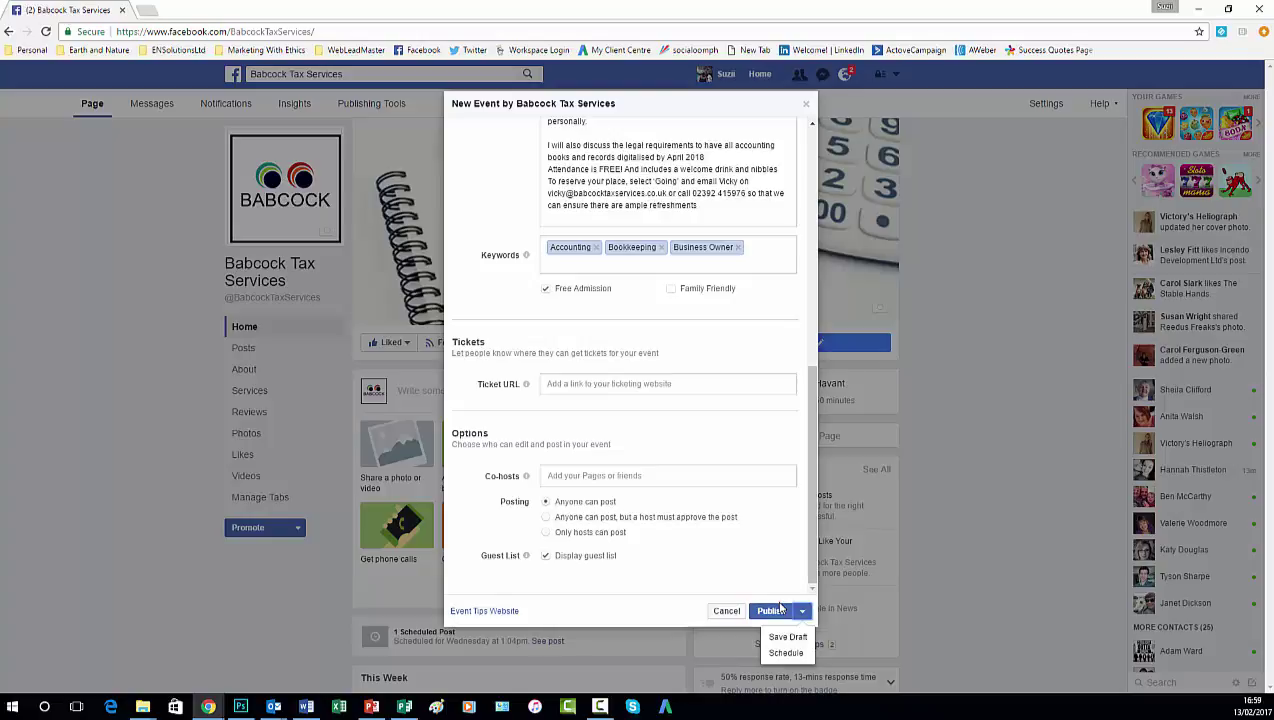
left_click(775, 611)
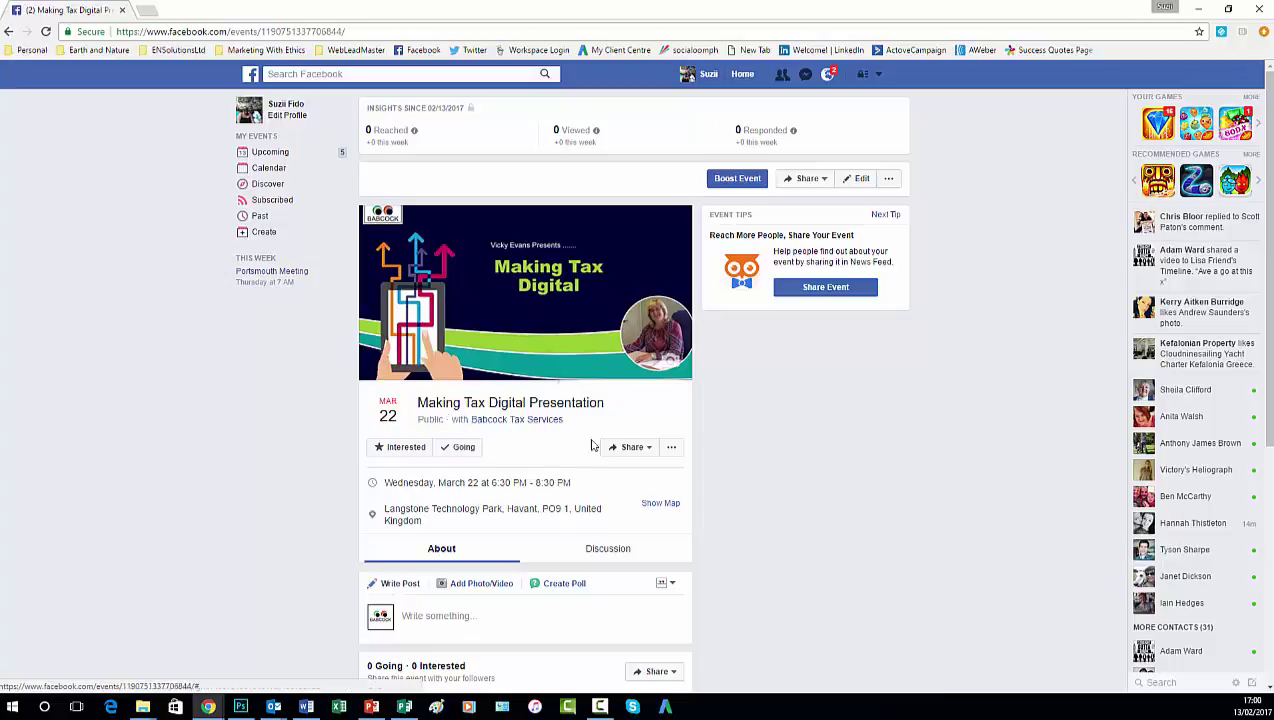
- Examine the published event page, including its description details and the options for sharing it with followers
scroll(600, 445, "down", 2)
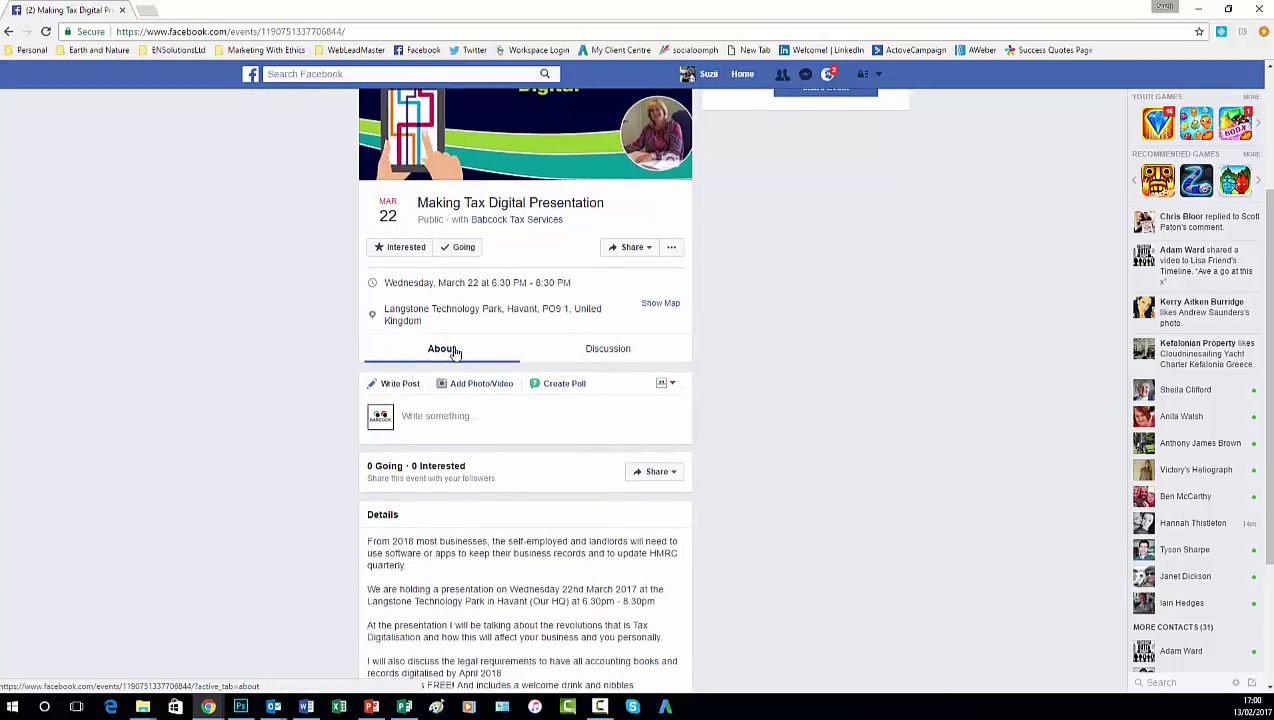
scroll(535, 520, "down", 2)
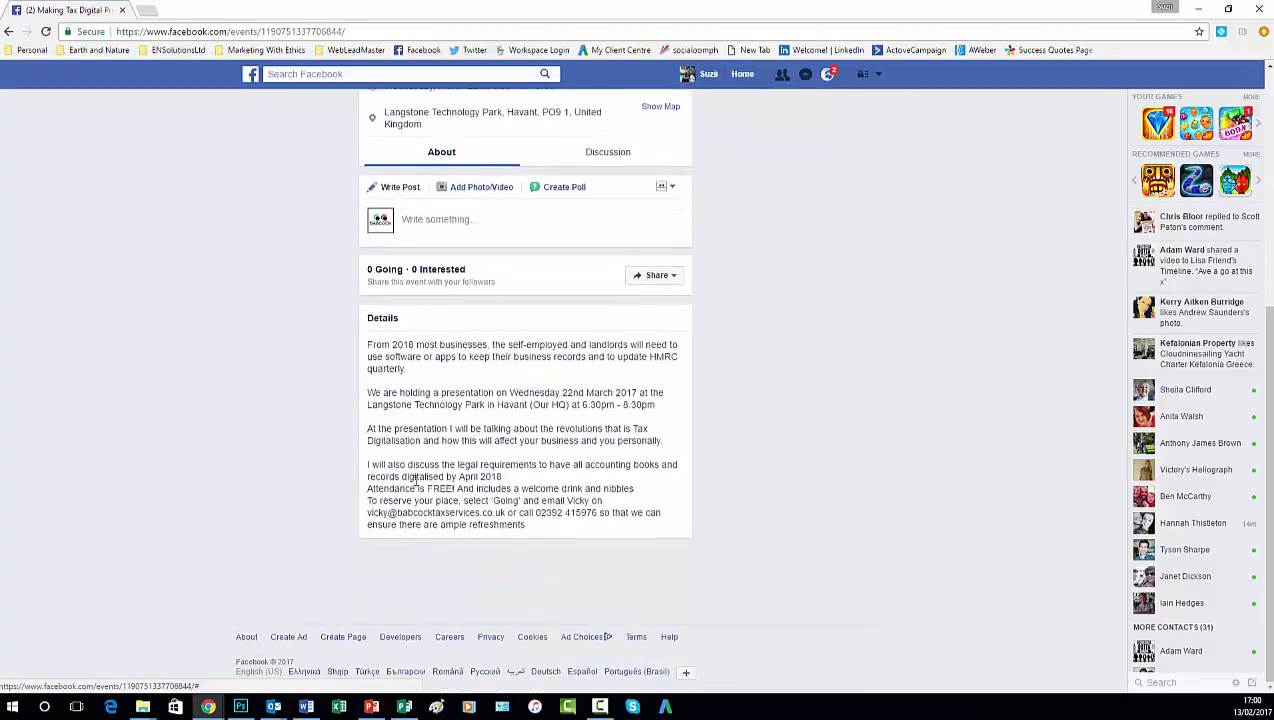
left_click(670, 278)
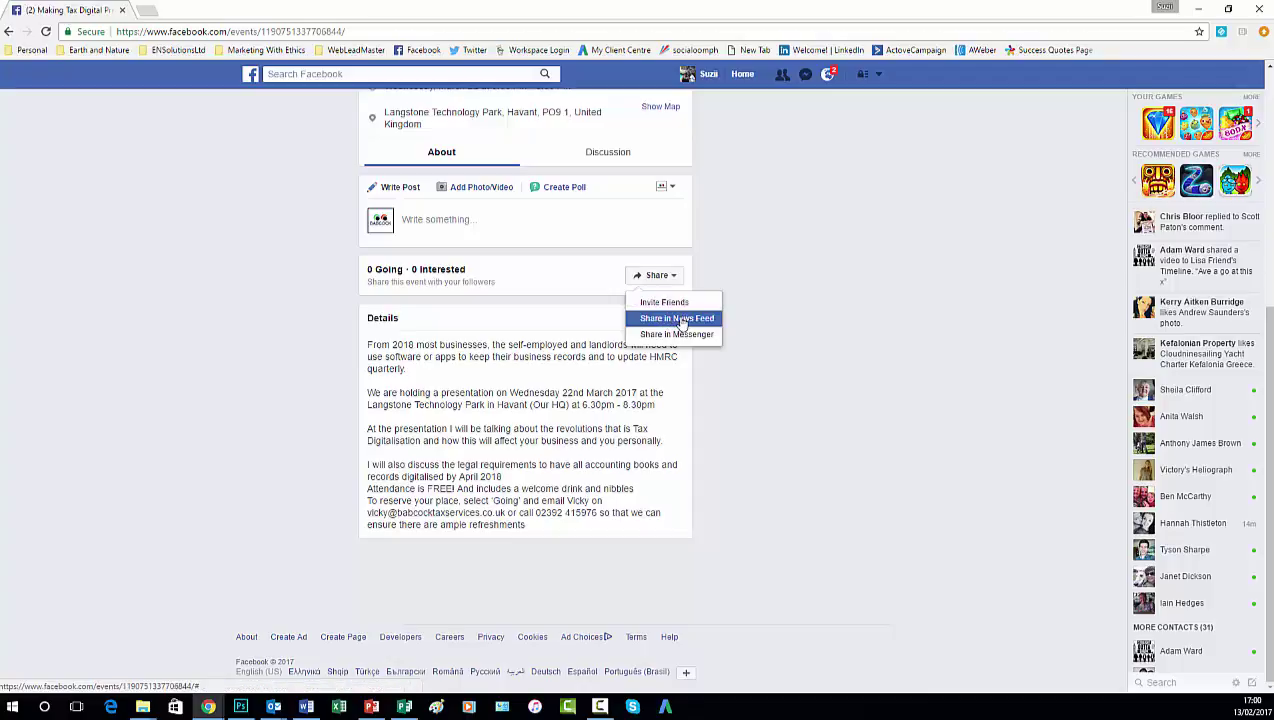
left_click(590, 386)
scroll(583, 398, "up", 4)
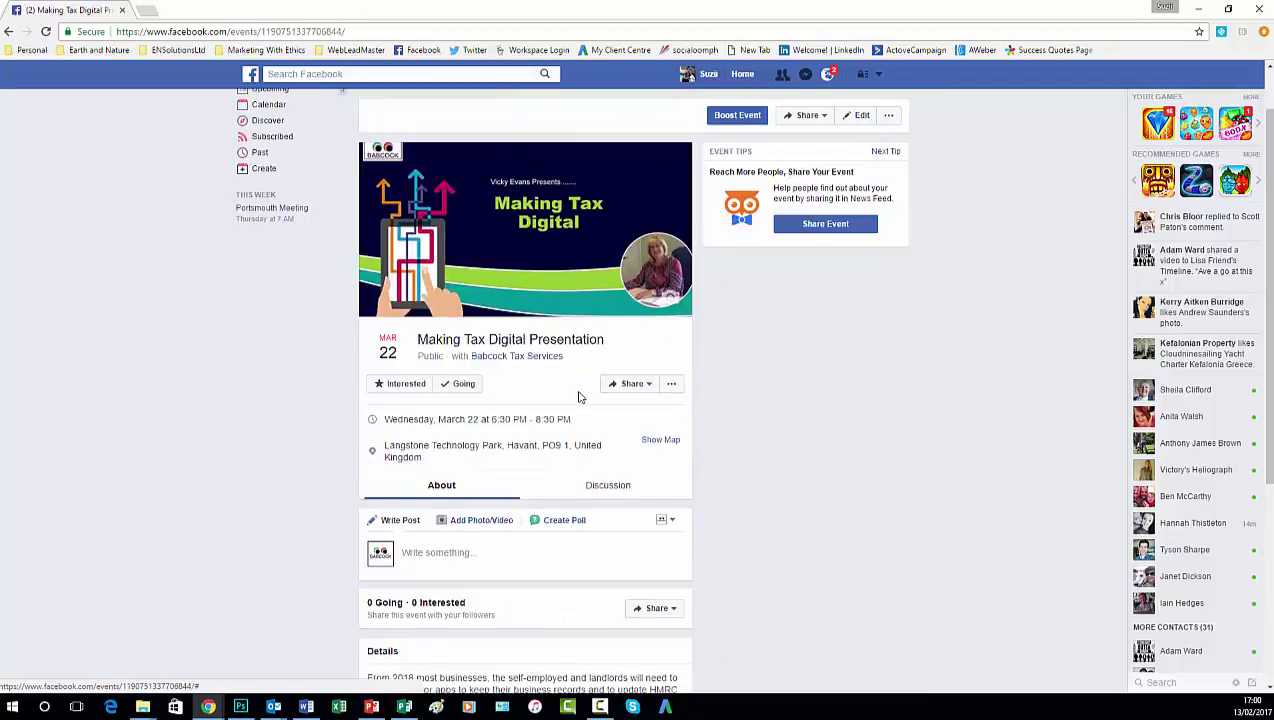